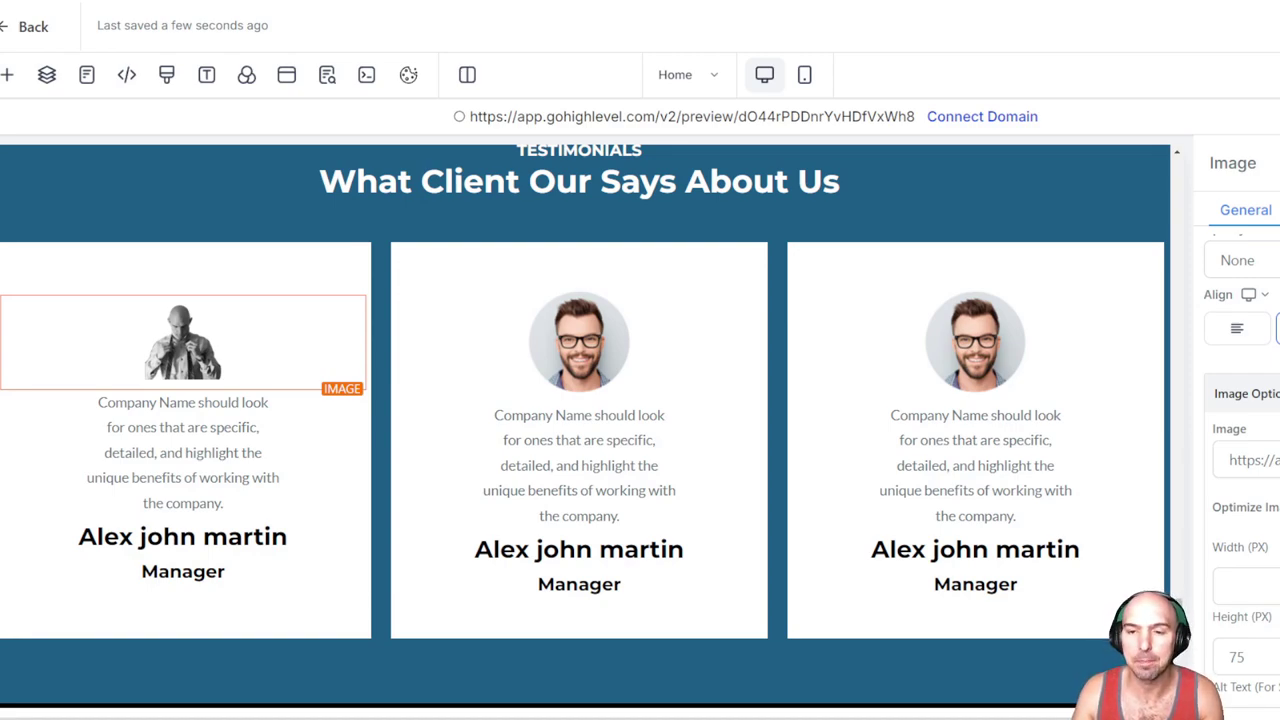
Replace the first testimonial's image with the newly uploaded suit portrait from the media storage after previewing it
left_click(1245, 656)
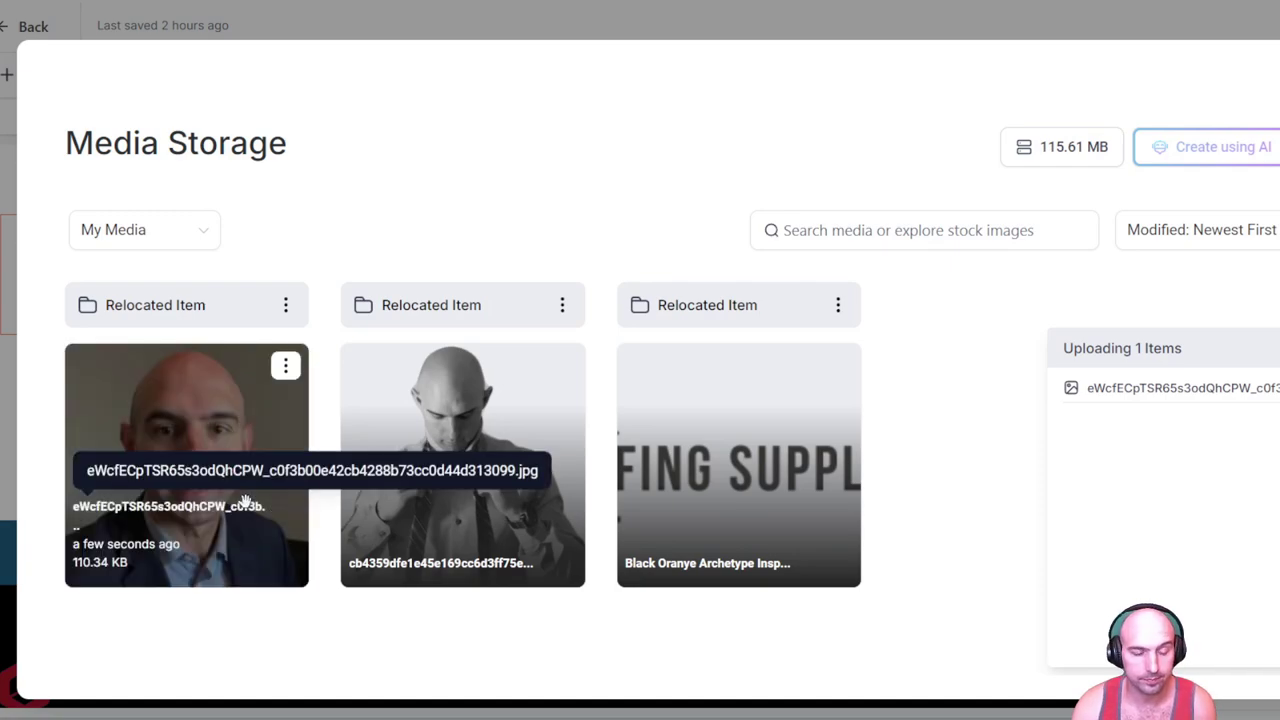
left_click(245, 500)
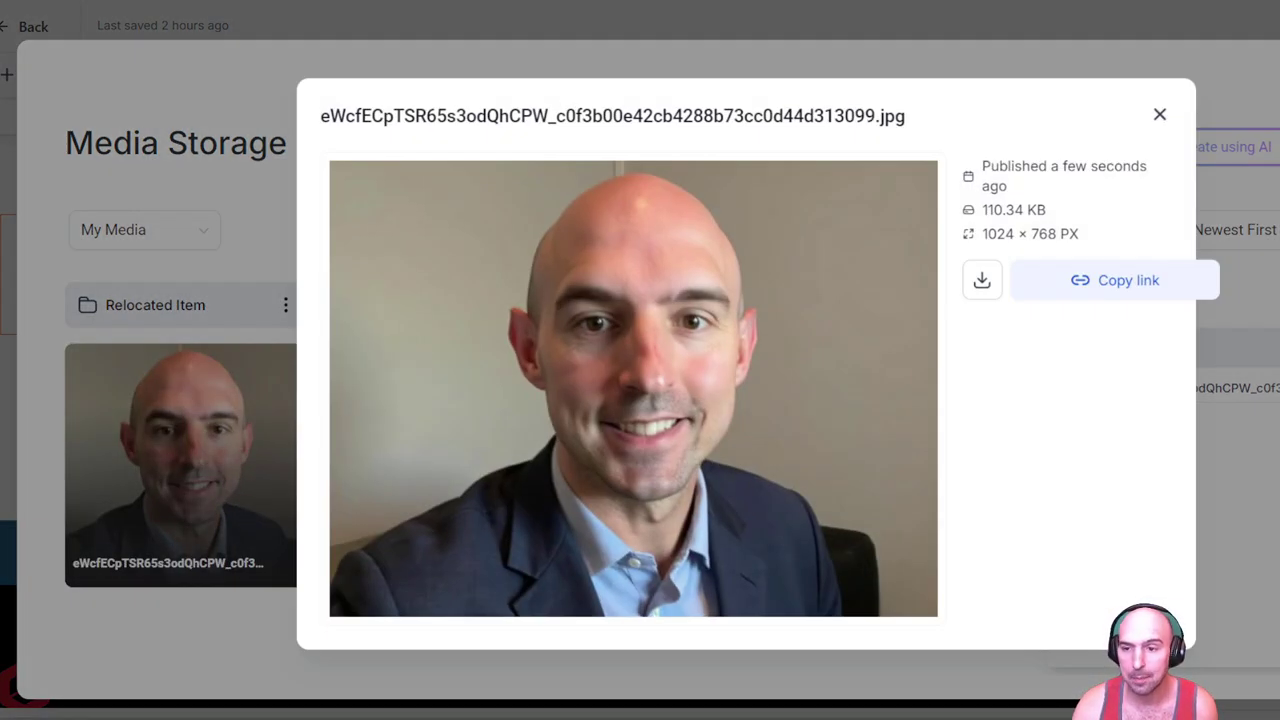
left_click(1160, 113)
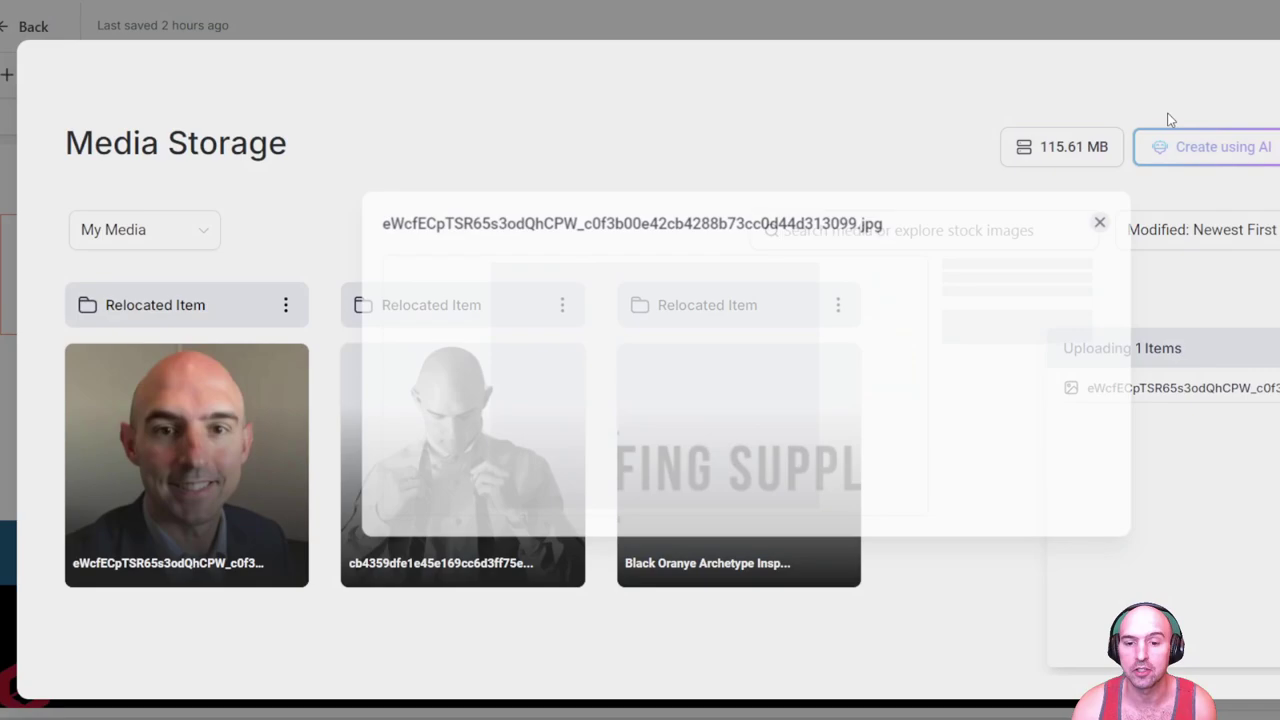
left_click(185, 402)
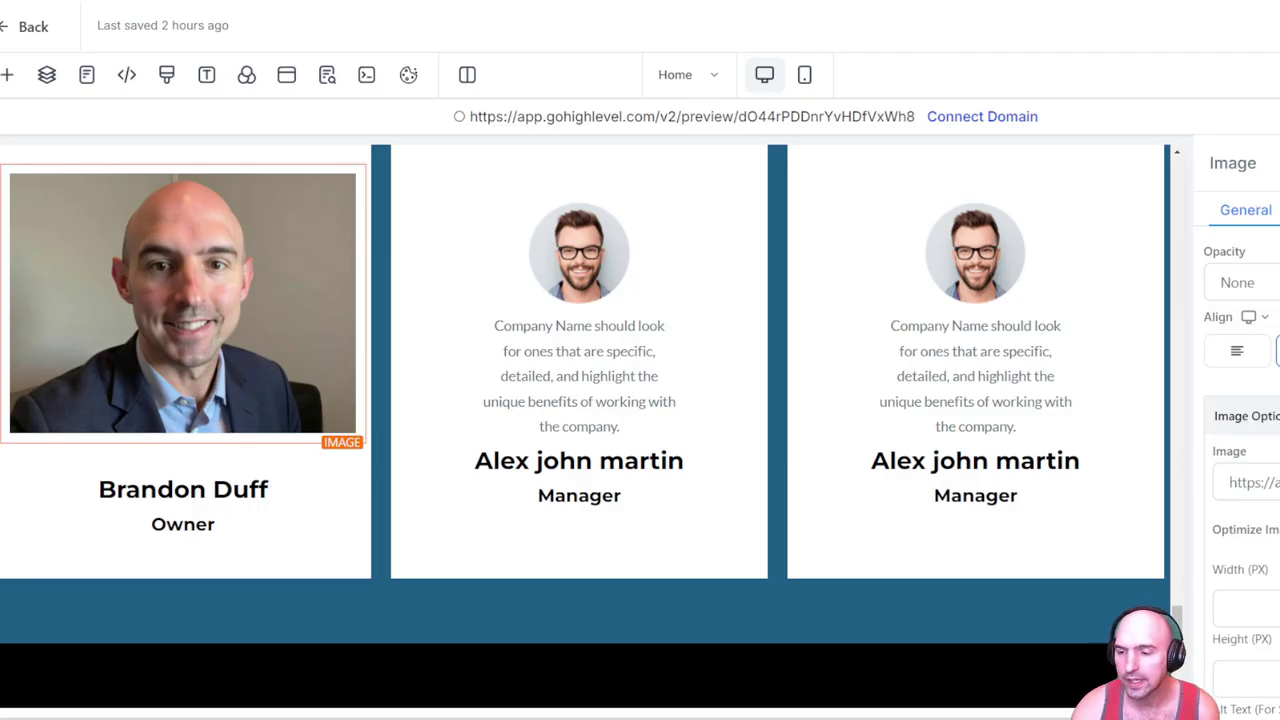
Set the width of the first testimonial's portrait to 125 px
left_click(1254, 607)
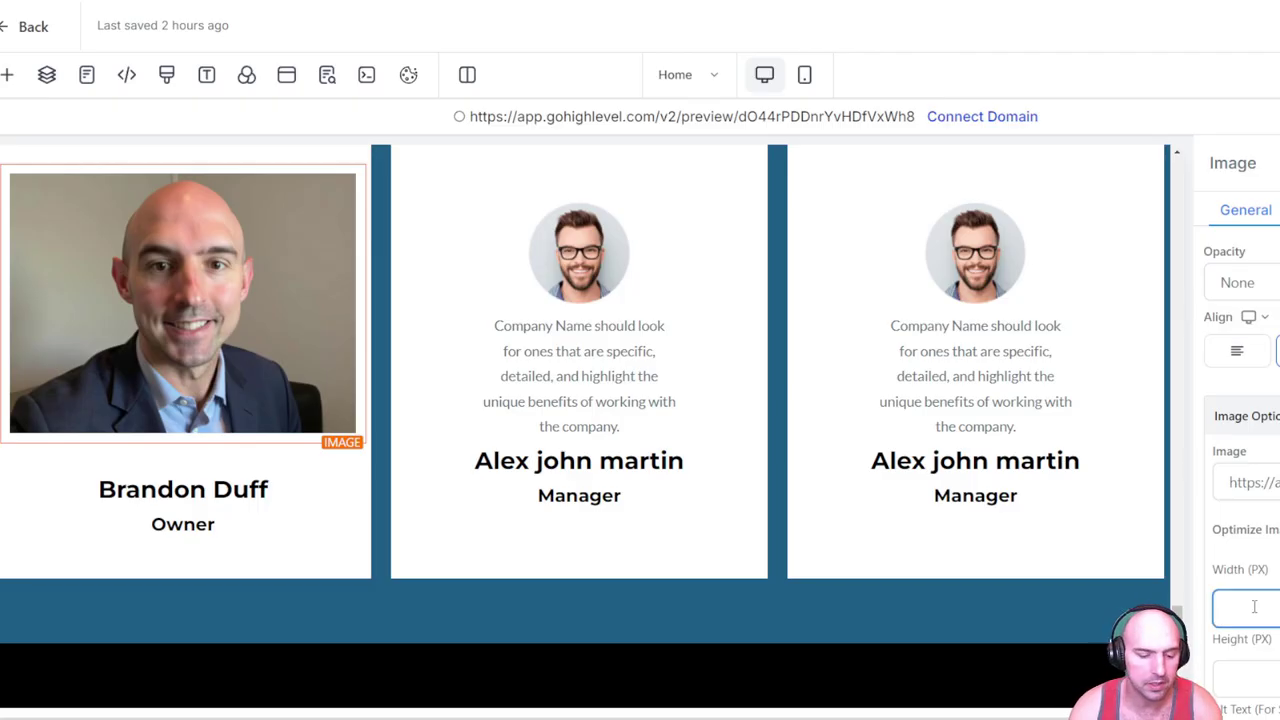
type("75")
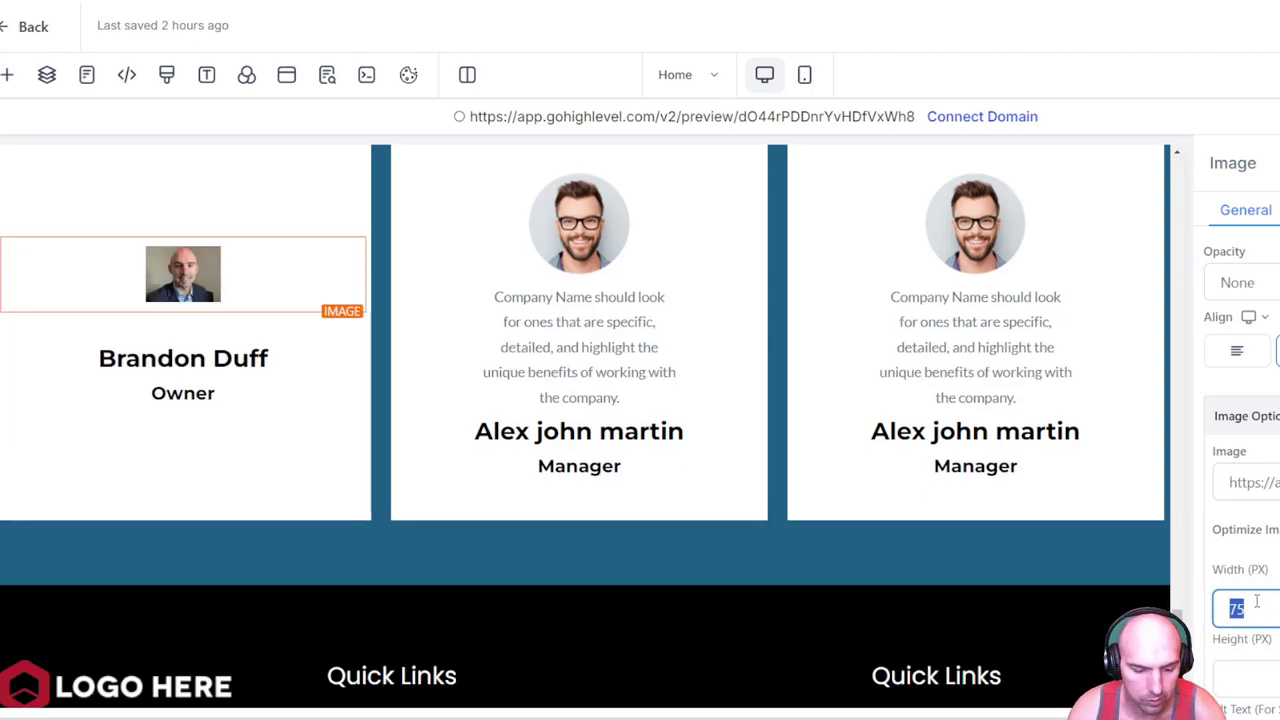
type("125")
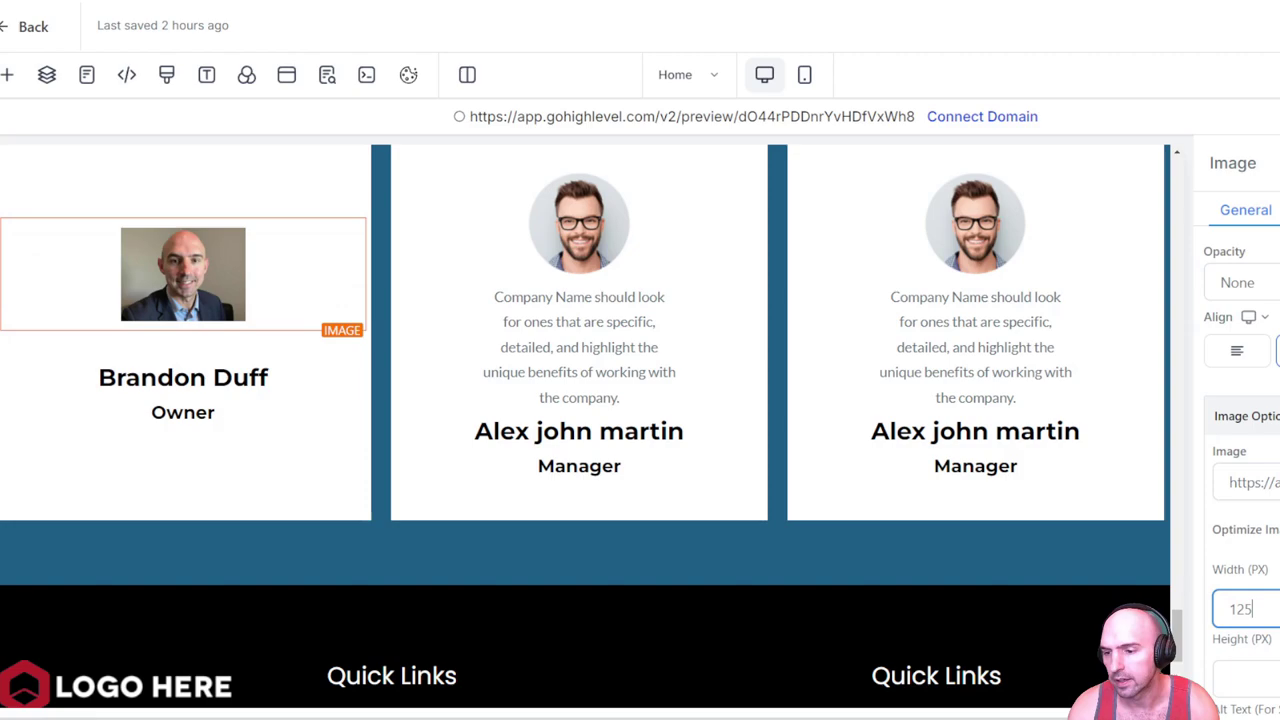
Open the Image Radius choices for the first testimonial's portrait
scroll(1207, 585, "down", 3)
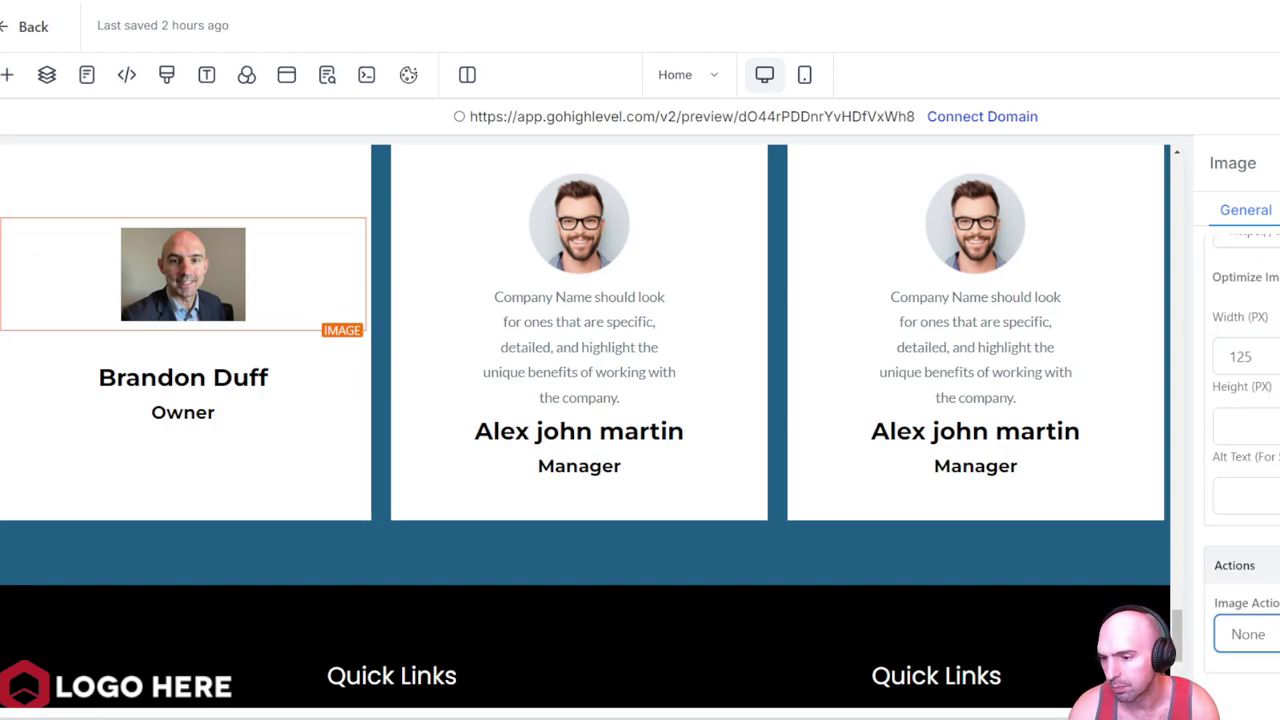
scroll(1262, 352, "down", 3)
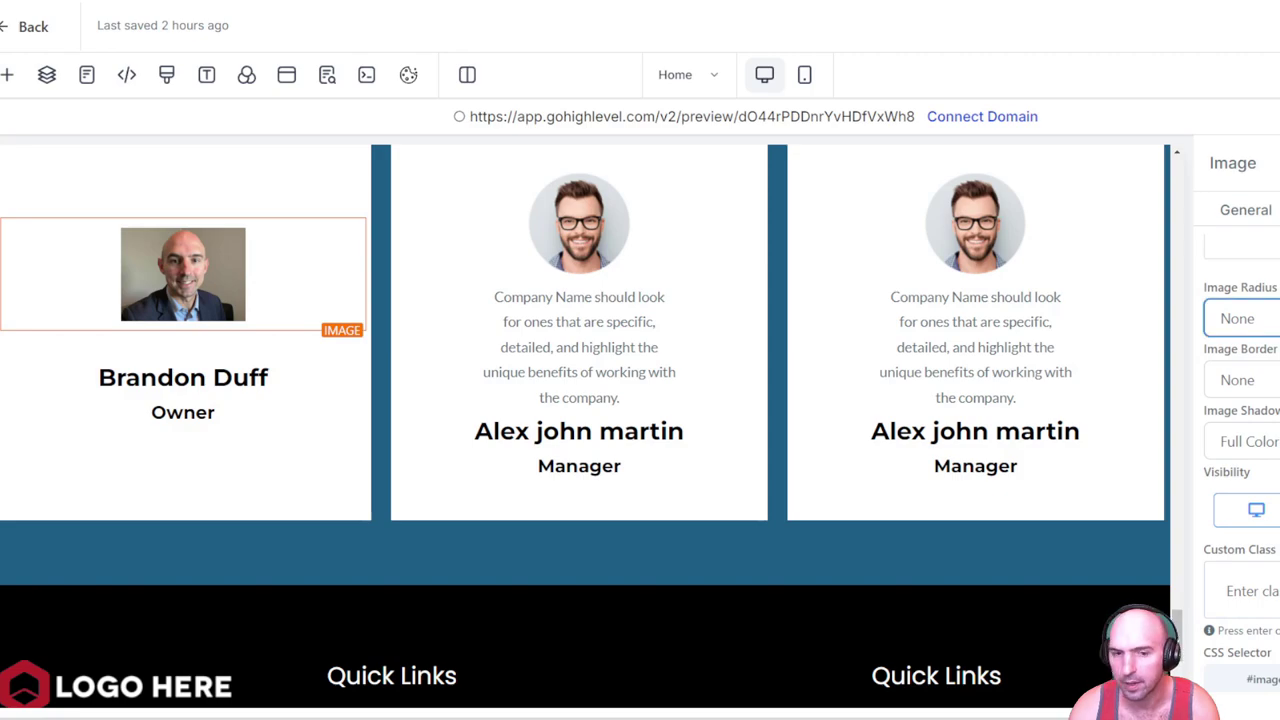
left_click(1240, 318)
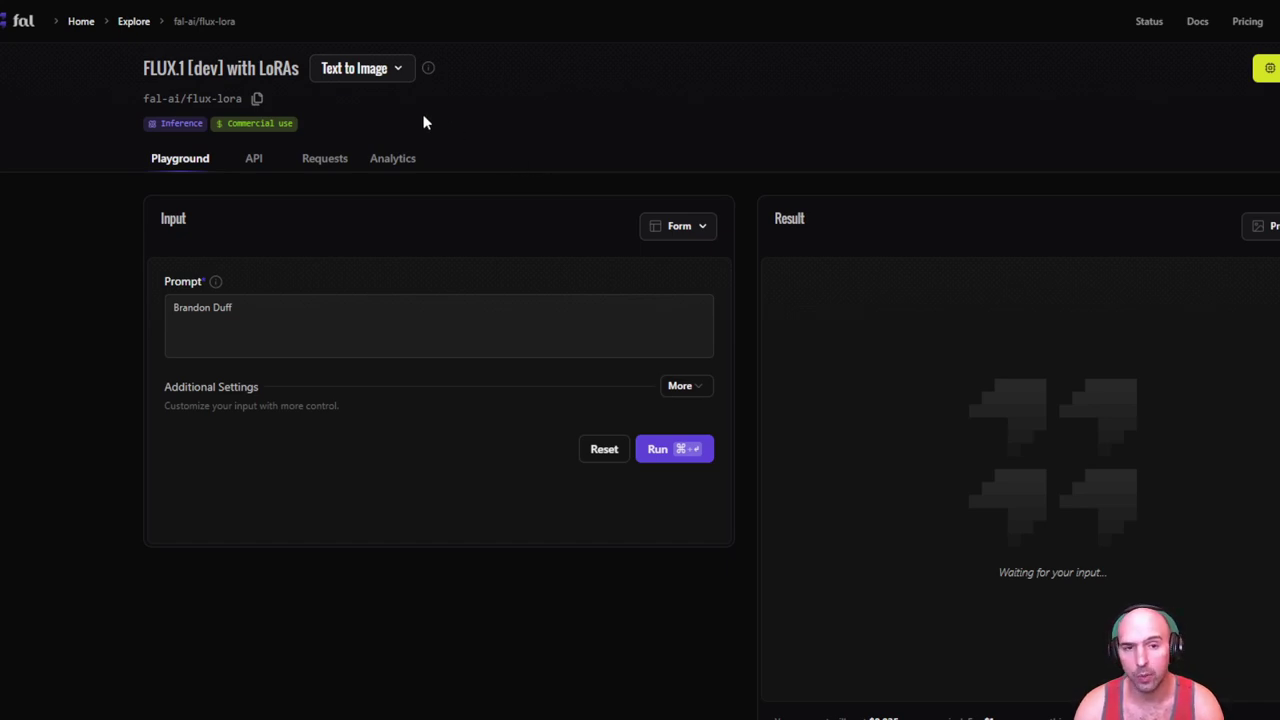
In fal, open the Advanced Training page for a Flux LoRA from the model gallery
left_click(20, 28)
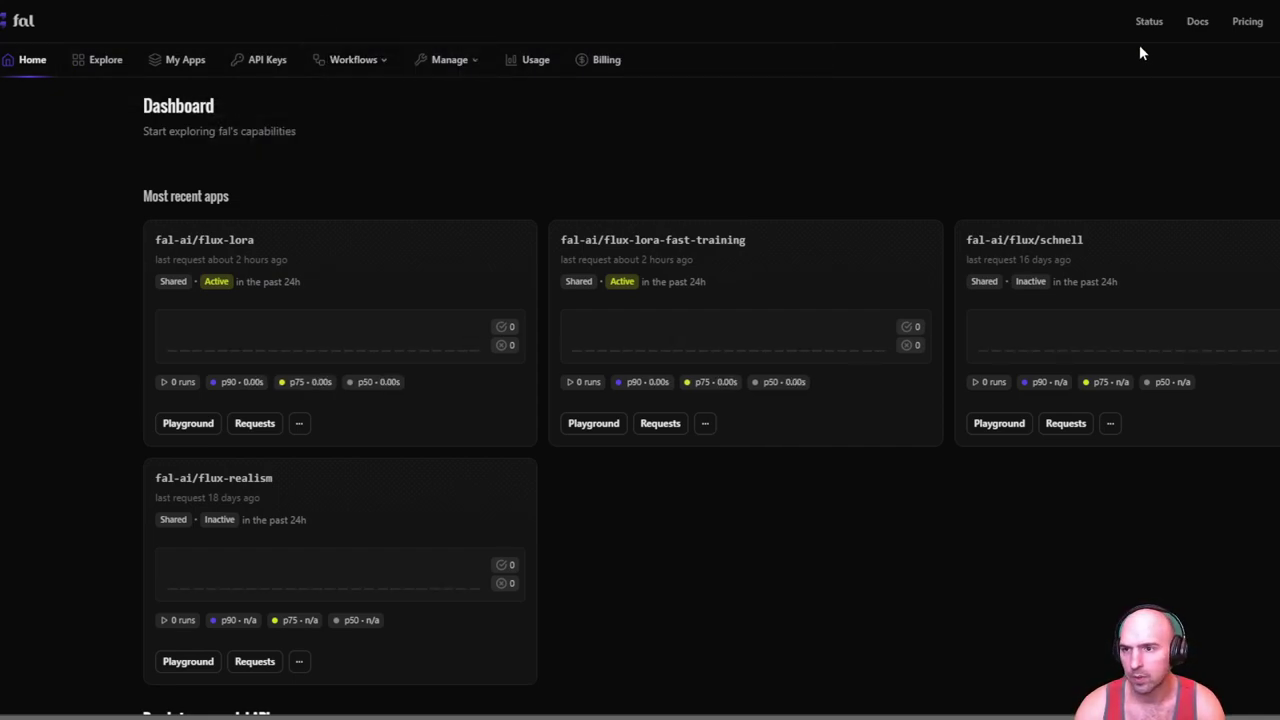
left_click(117, 59)
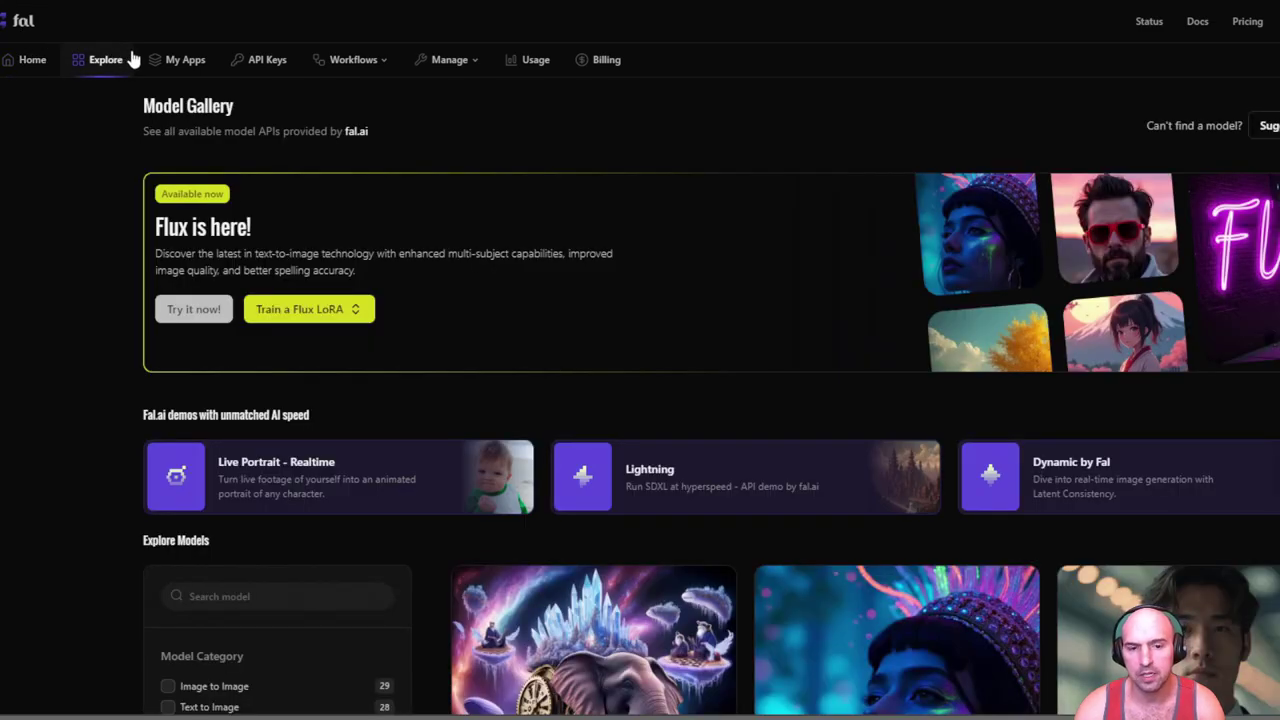
left_click(268, 309)
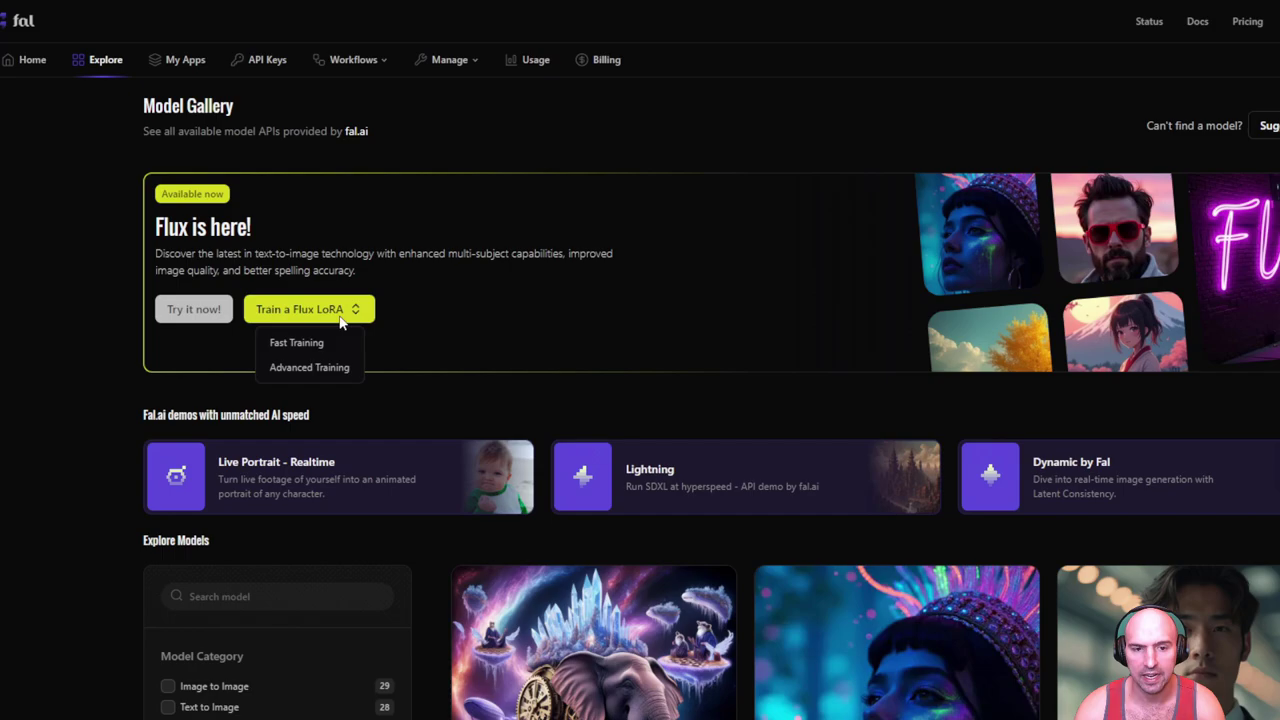
left_click(308, 368)
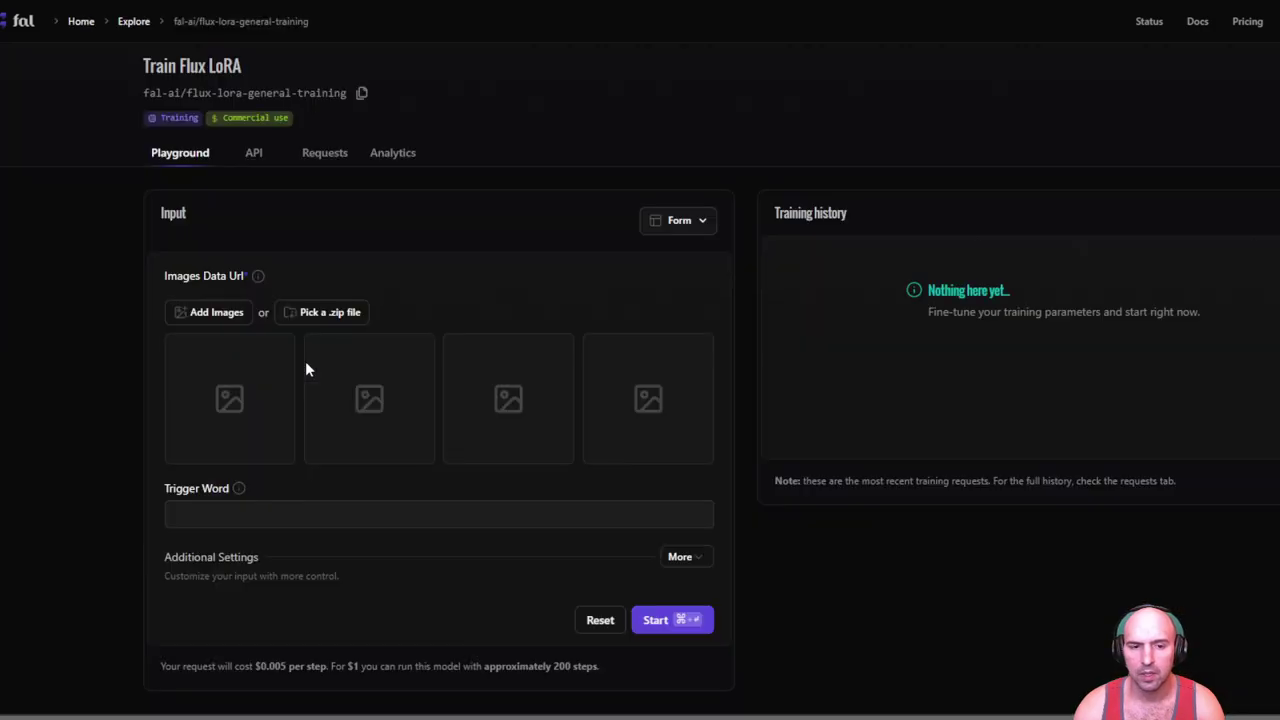
Examine the image upload area and trigger word field of the advanced LoRA training form
scroll(341, 380, "down", 2)
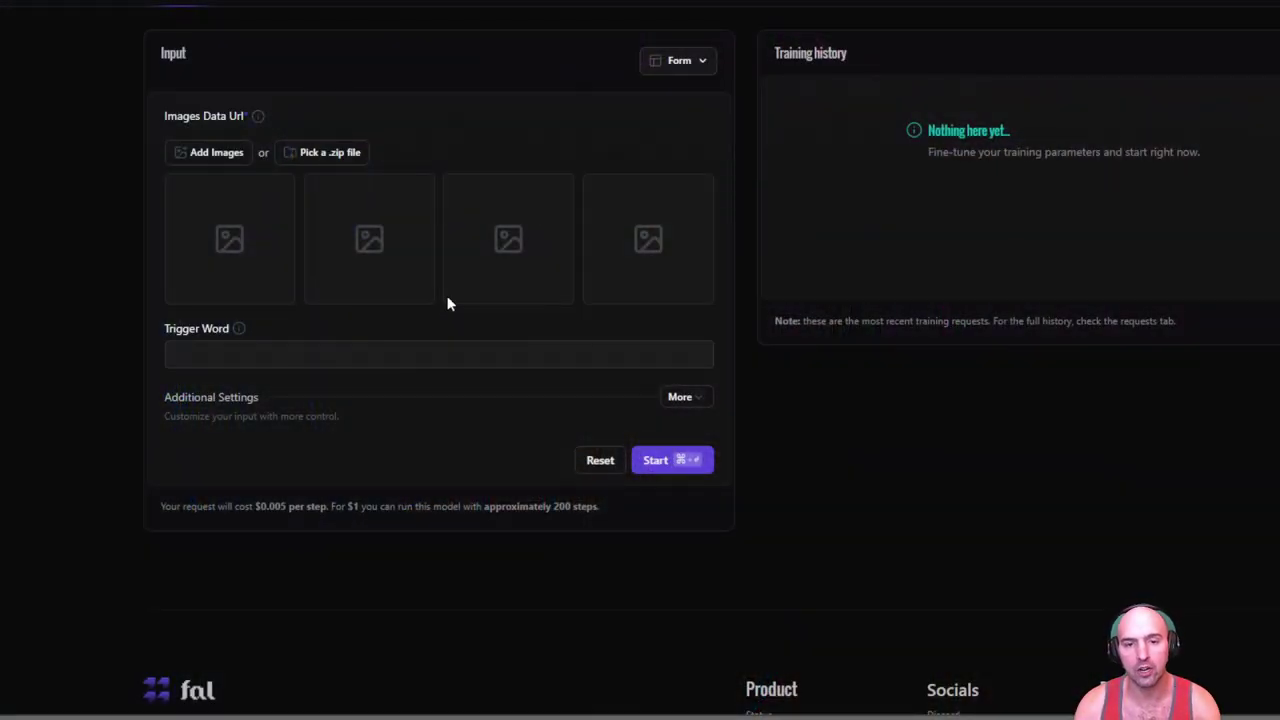
left_click(325, 364)
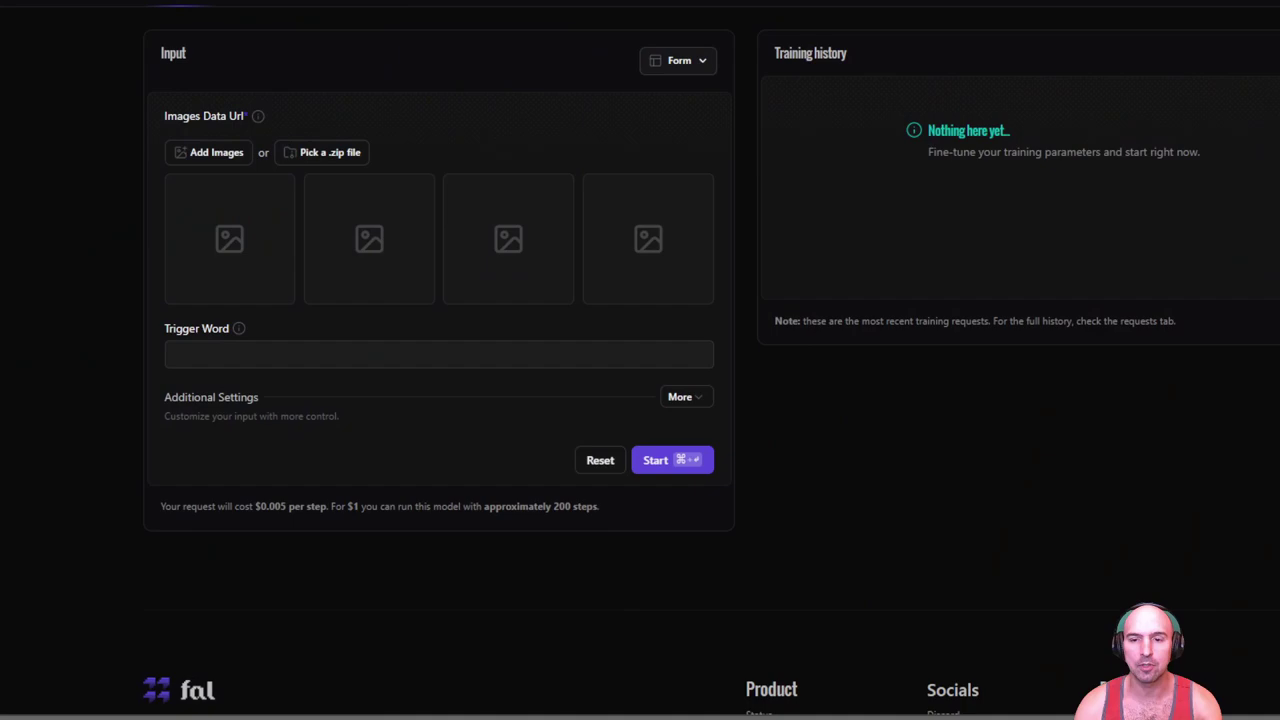
scroll(840, 125, "up", 3)
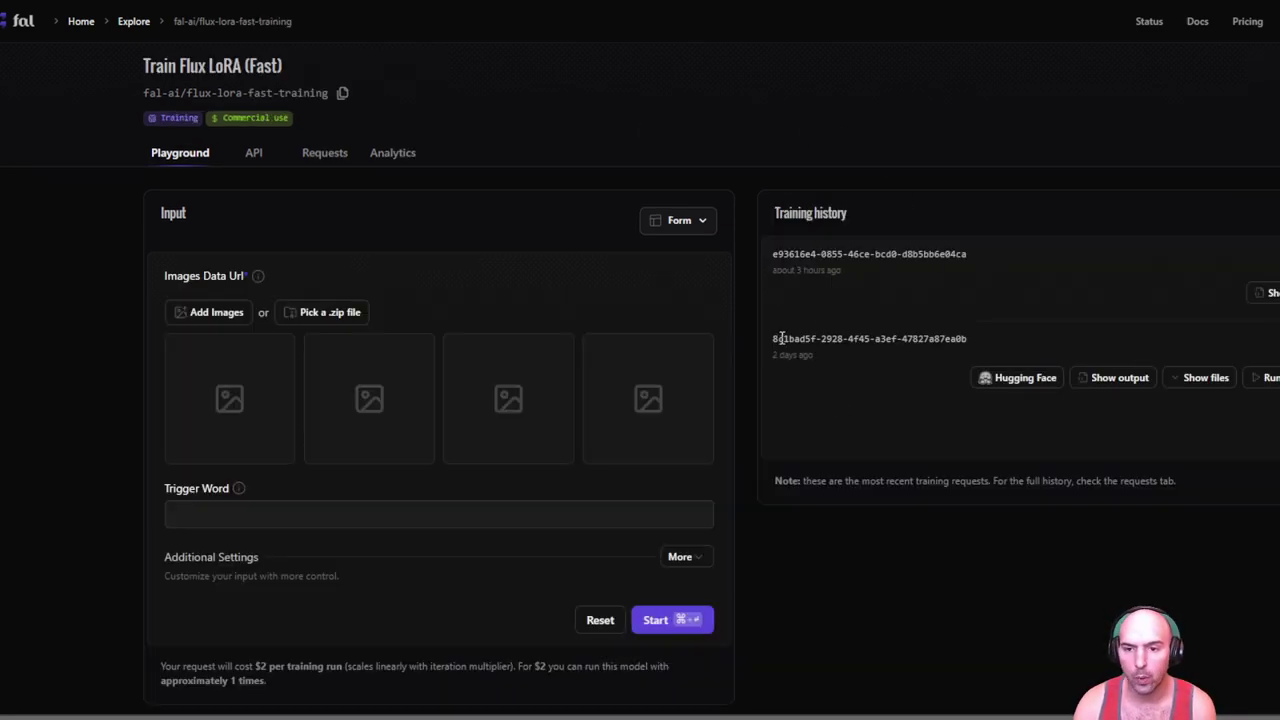
Compare the fast LoRA training page's history and trigger word field with the prompt in the FLUX.1 [dev] with LoRAs playground
left_click_drag(779, 340, 951, 340)
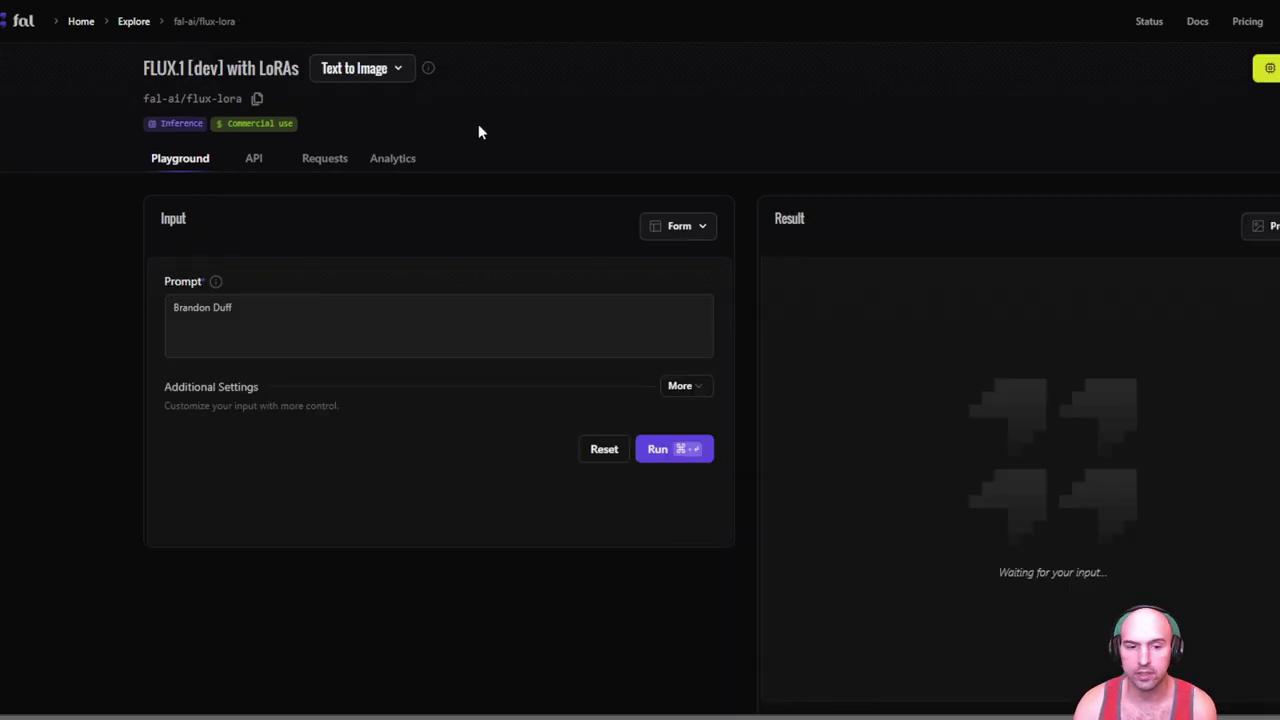
left_click(256, 300)
key("super+a")
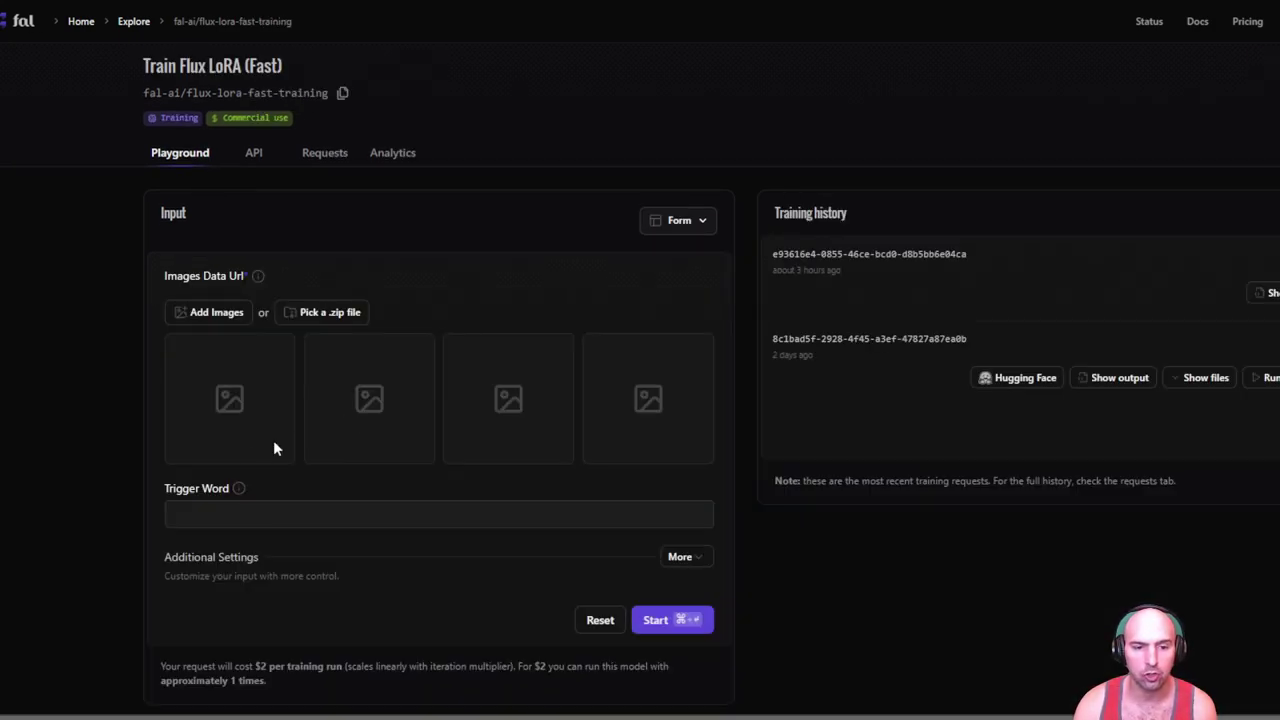
scroll(266, 490, "down", 2)
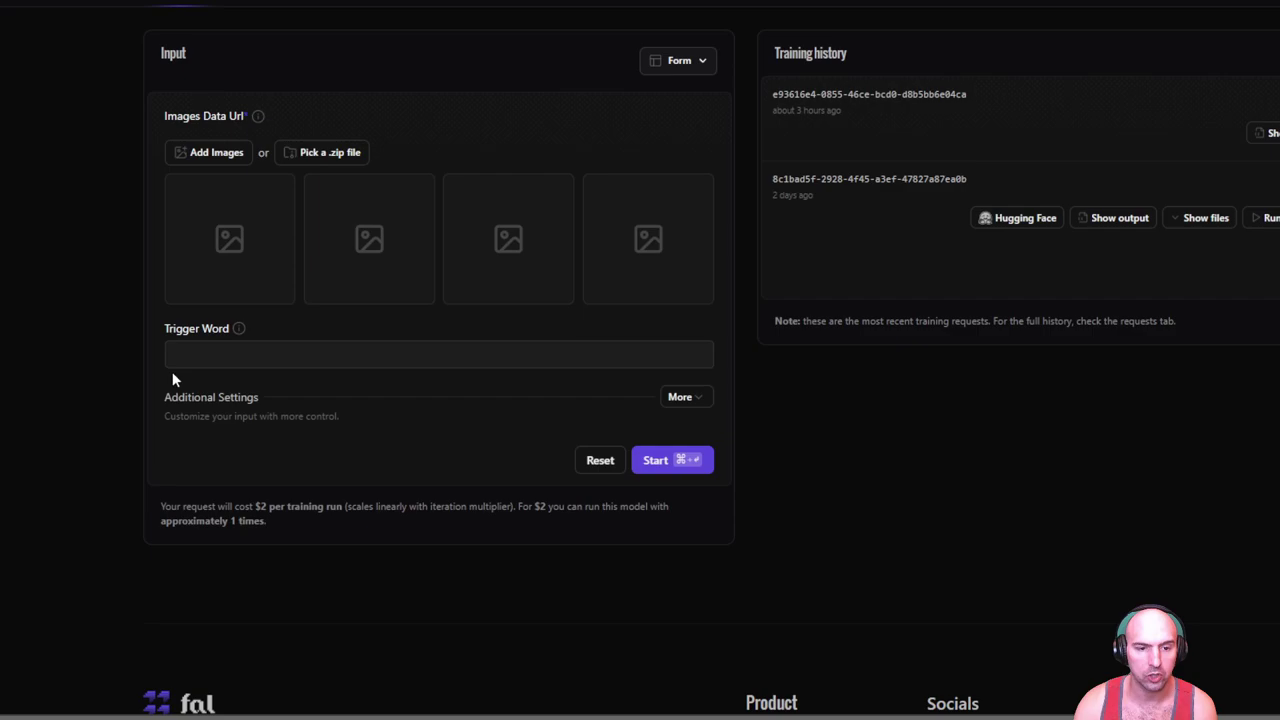
left_click(174, 358)
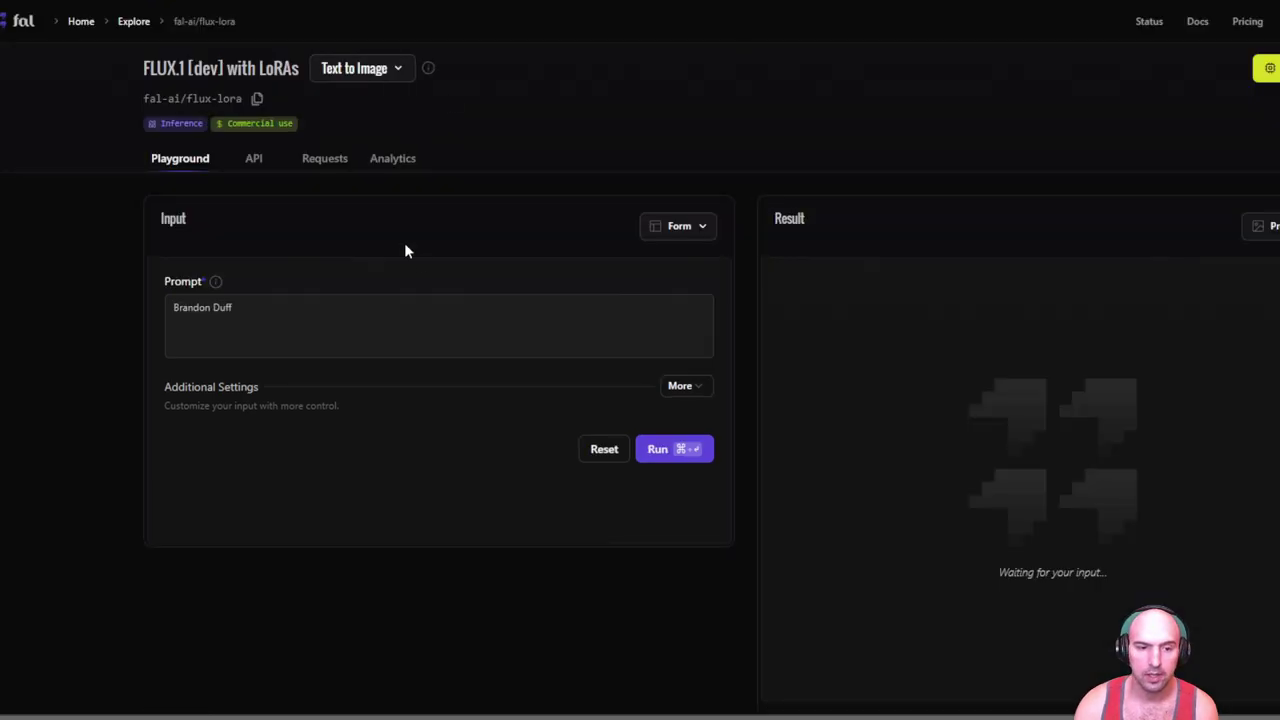
left_click(290, 313)
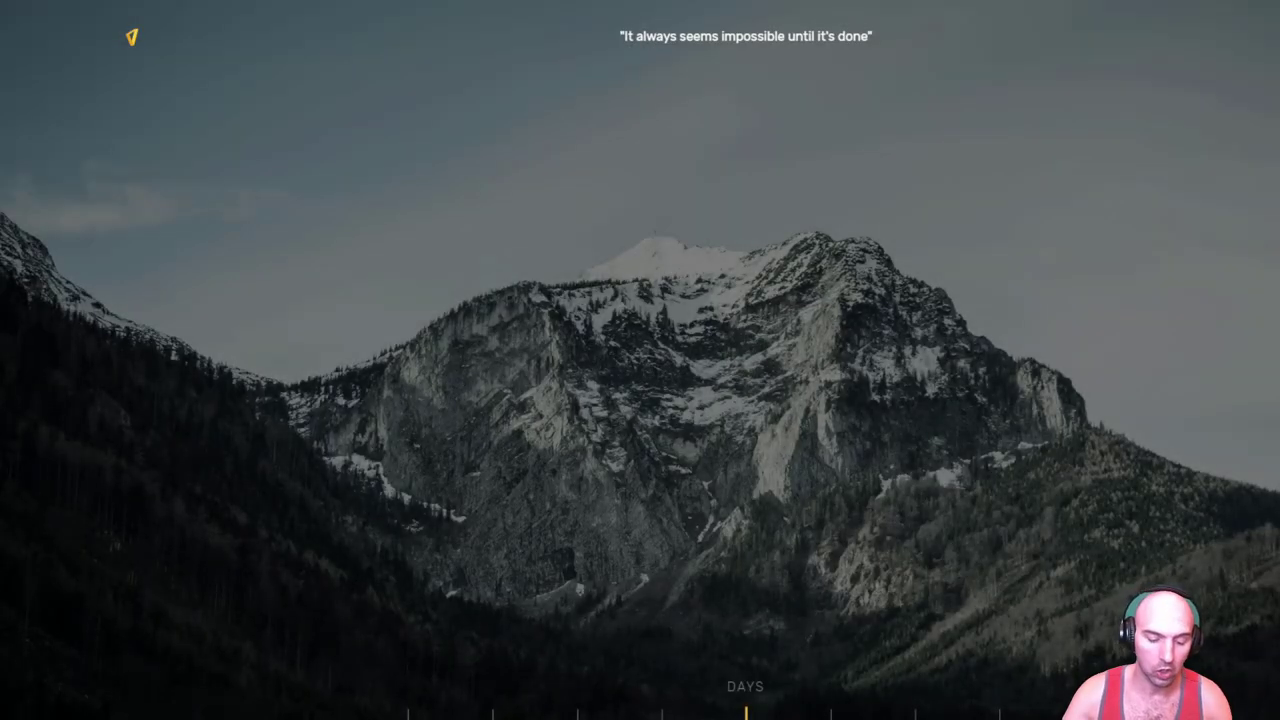
Switch to ChatGPT, open today's professional business headshot conversation and highlight the generated headshot prompt
type("chat")
key("Escape")
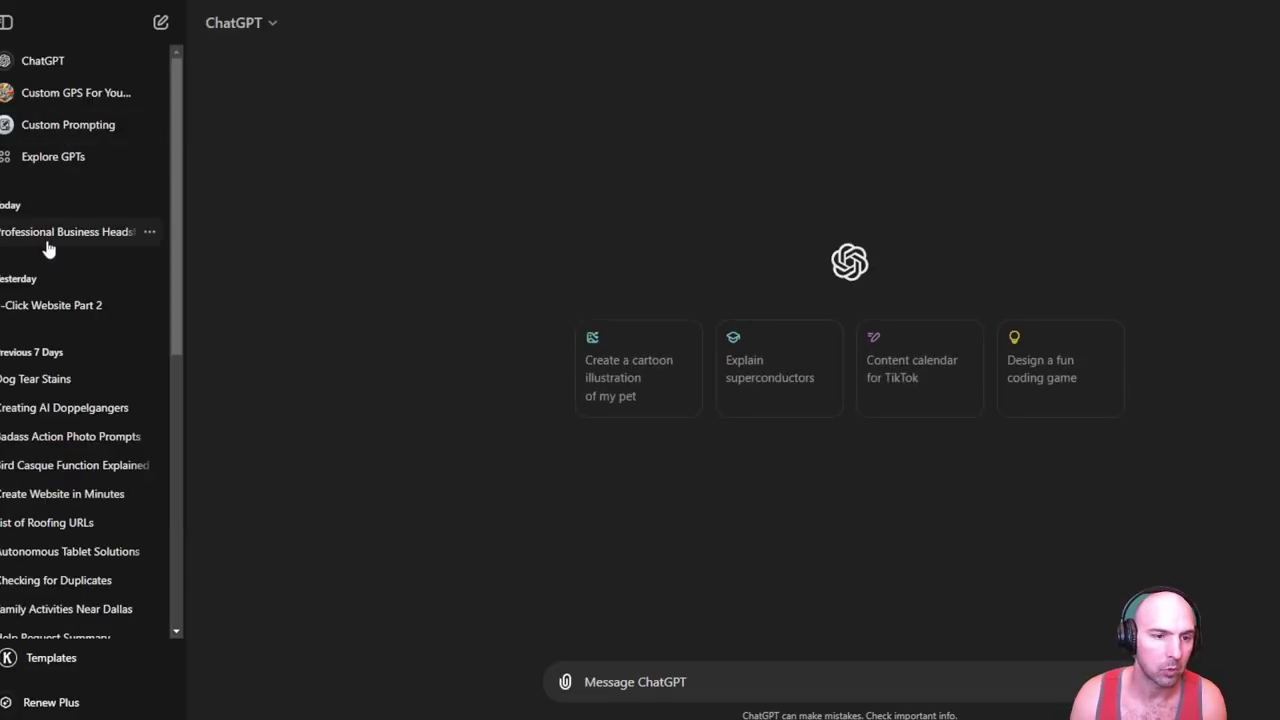
left_click(48, 249)
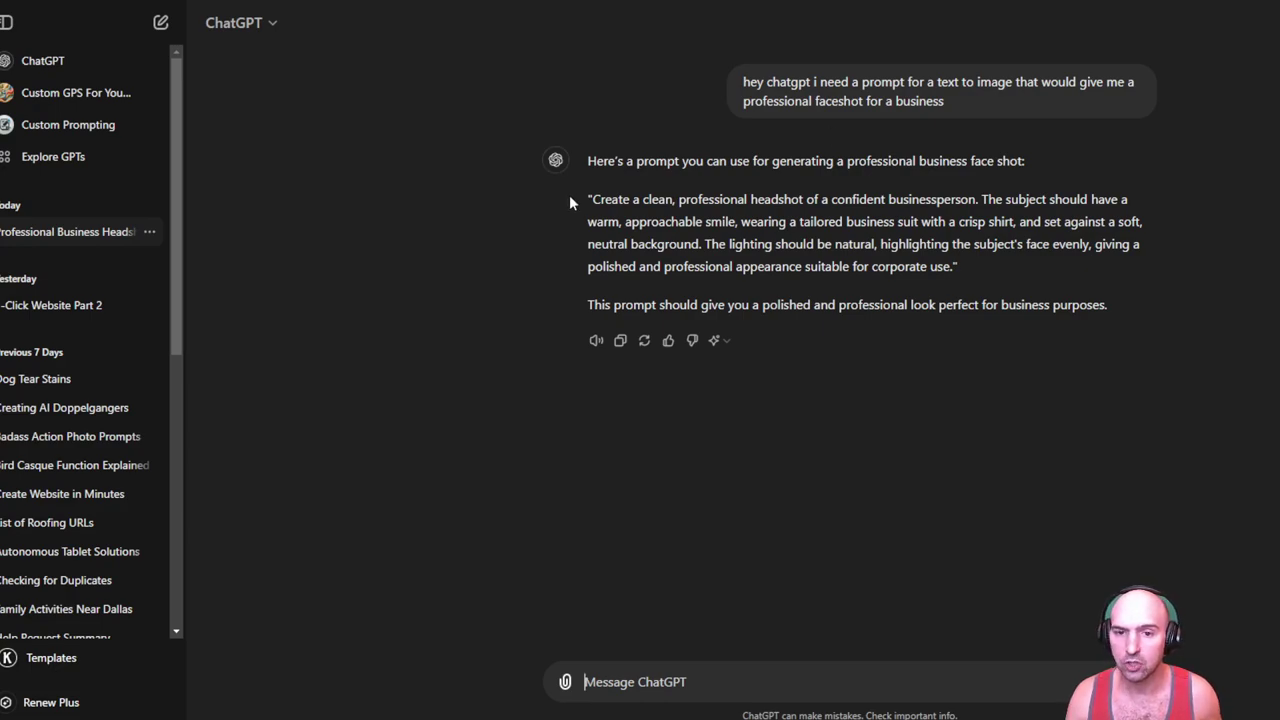
left_click_drag(591, 197, 953, 266)
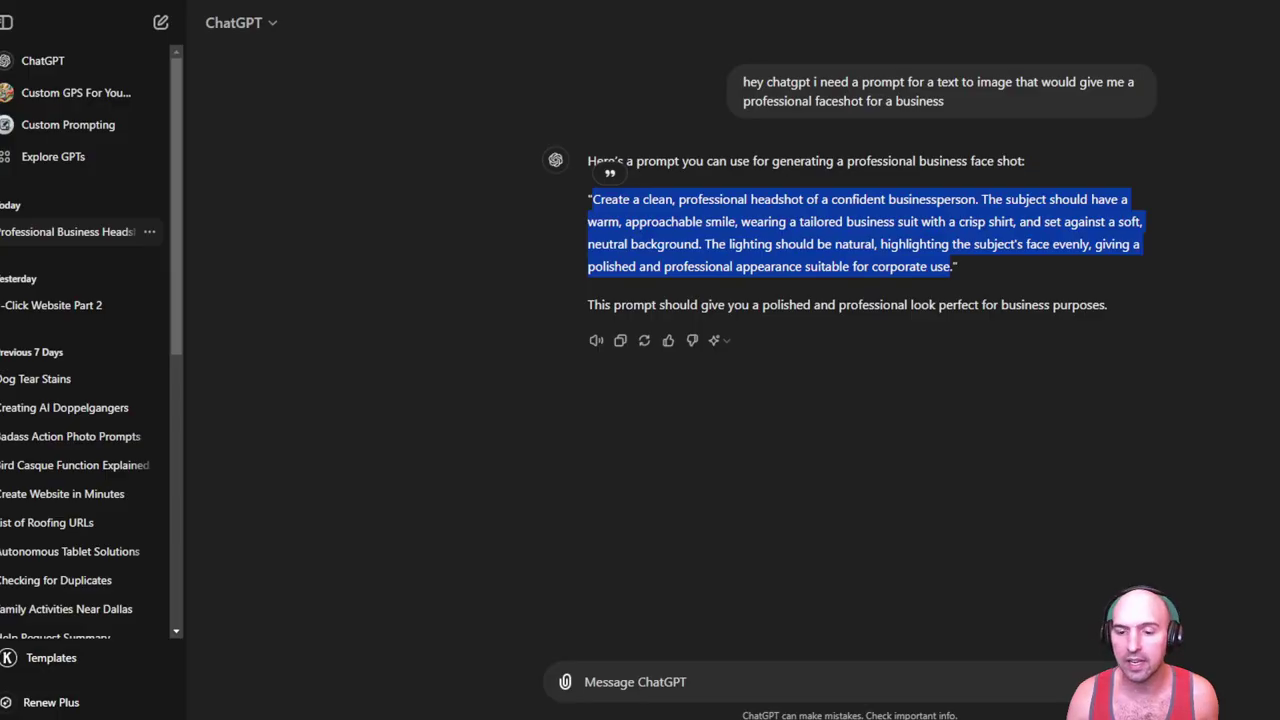
Send ChatGPT the request "create me another one but i want a colorful background"
left_click(673, 688)
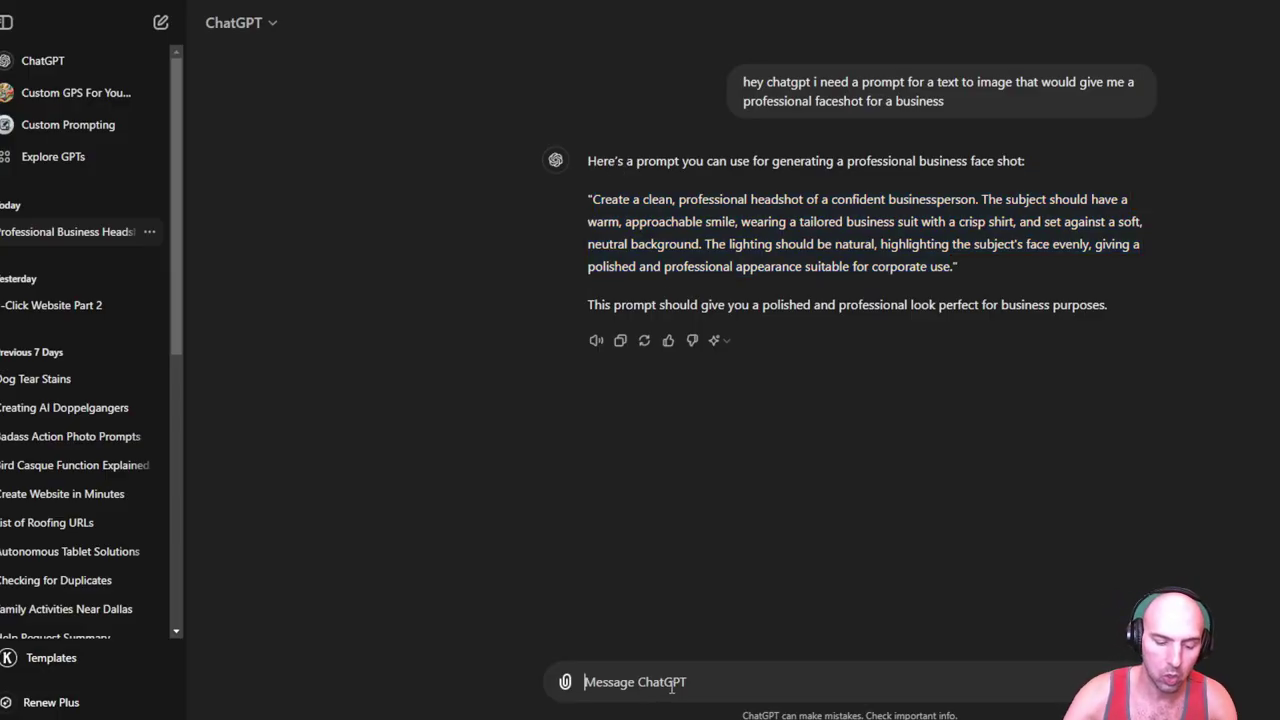
type("create me anoth")
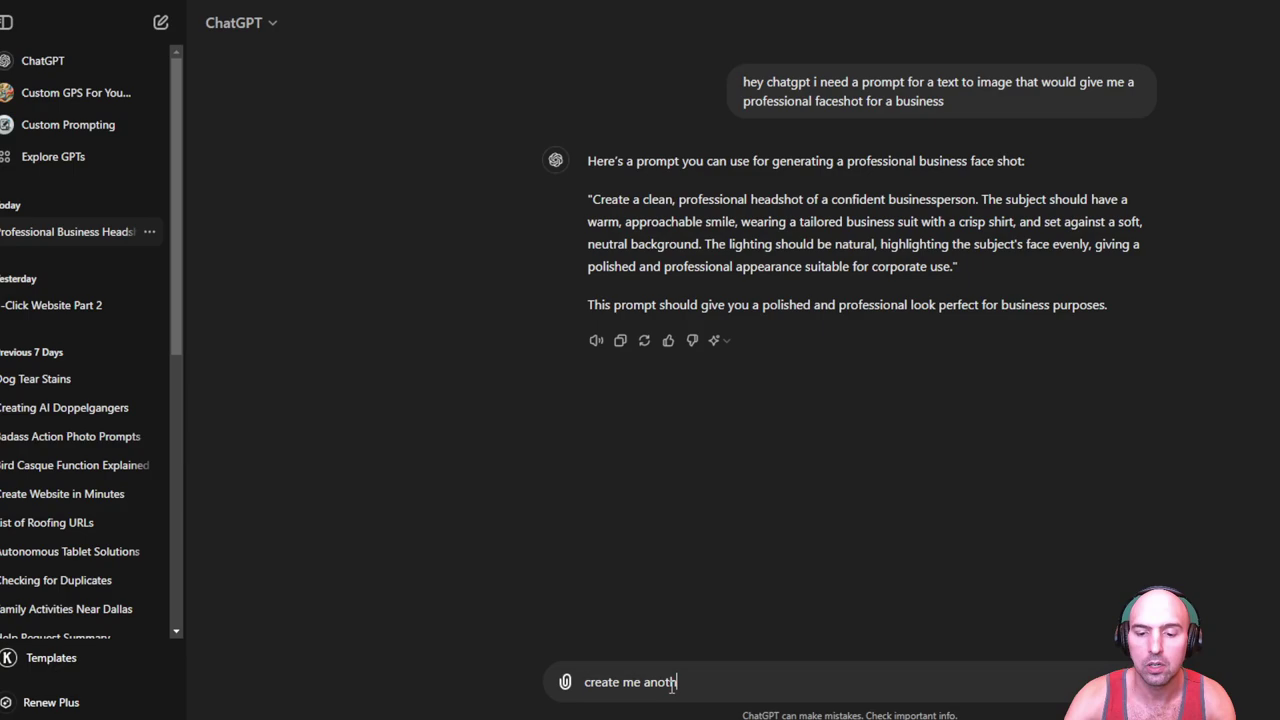
type("er one but i")
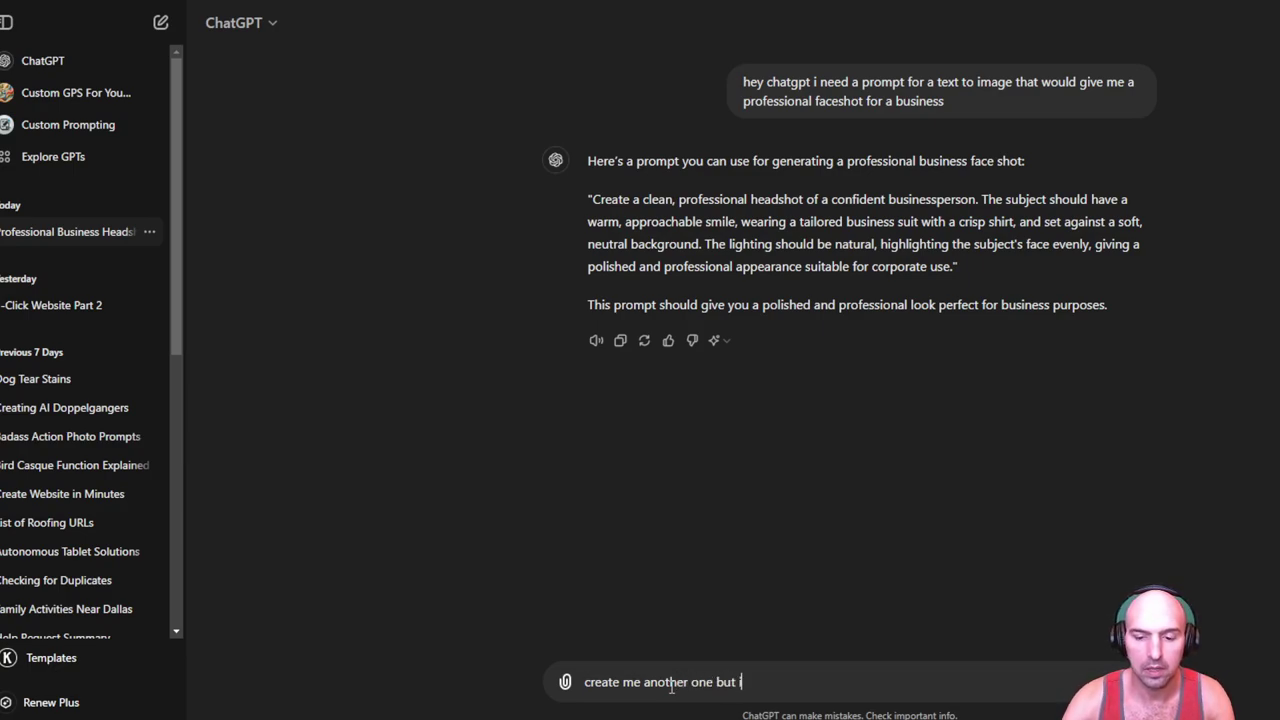
type(" want a ")
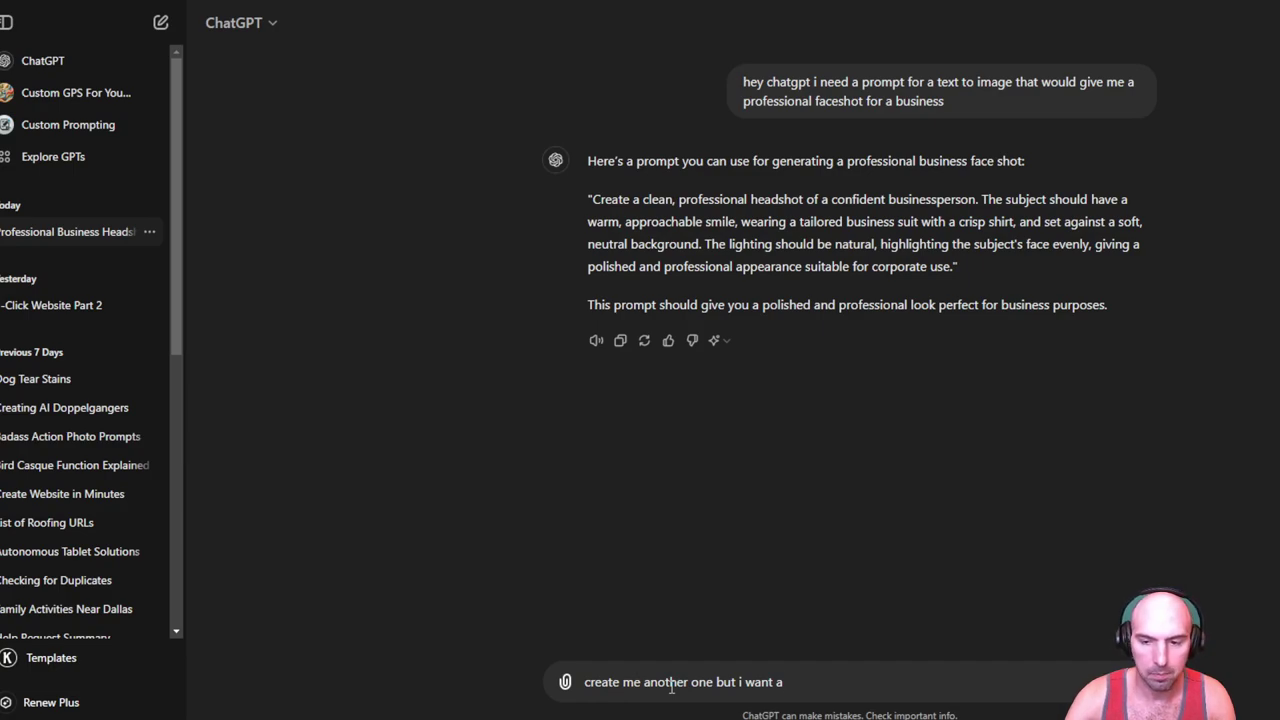
type("colorful p")
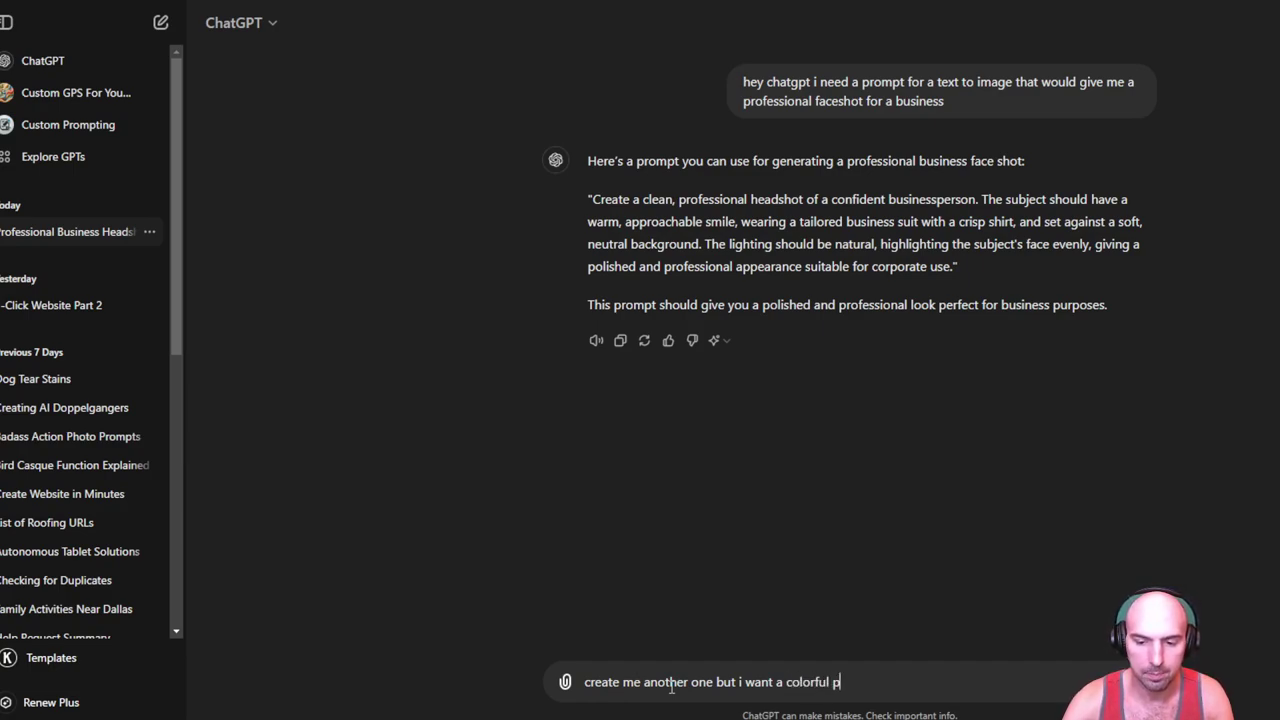
key("BackSpace")
type("back")
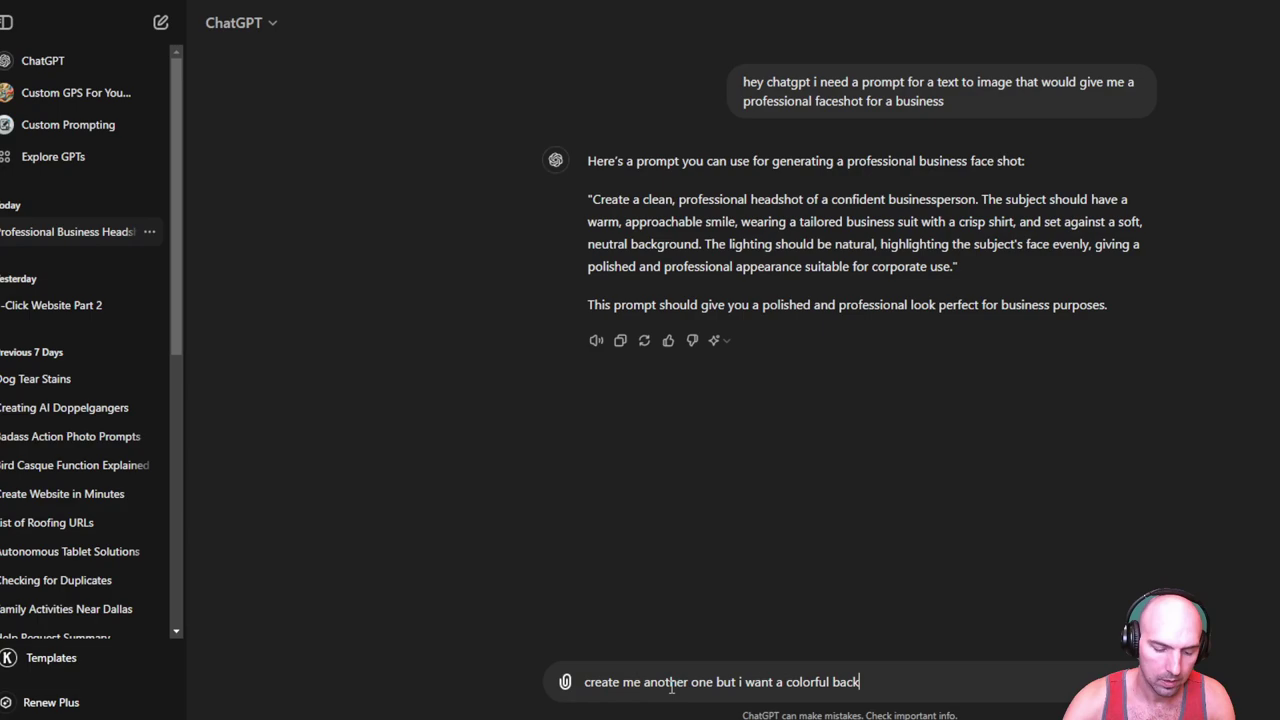
type("ground")
key("Return")
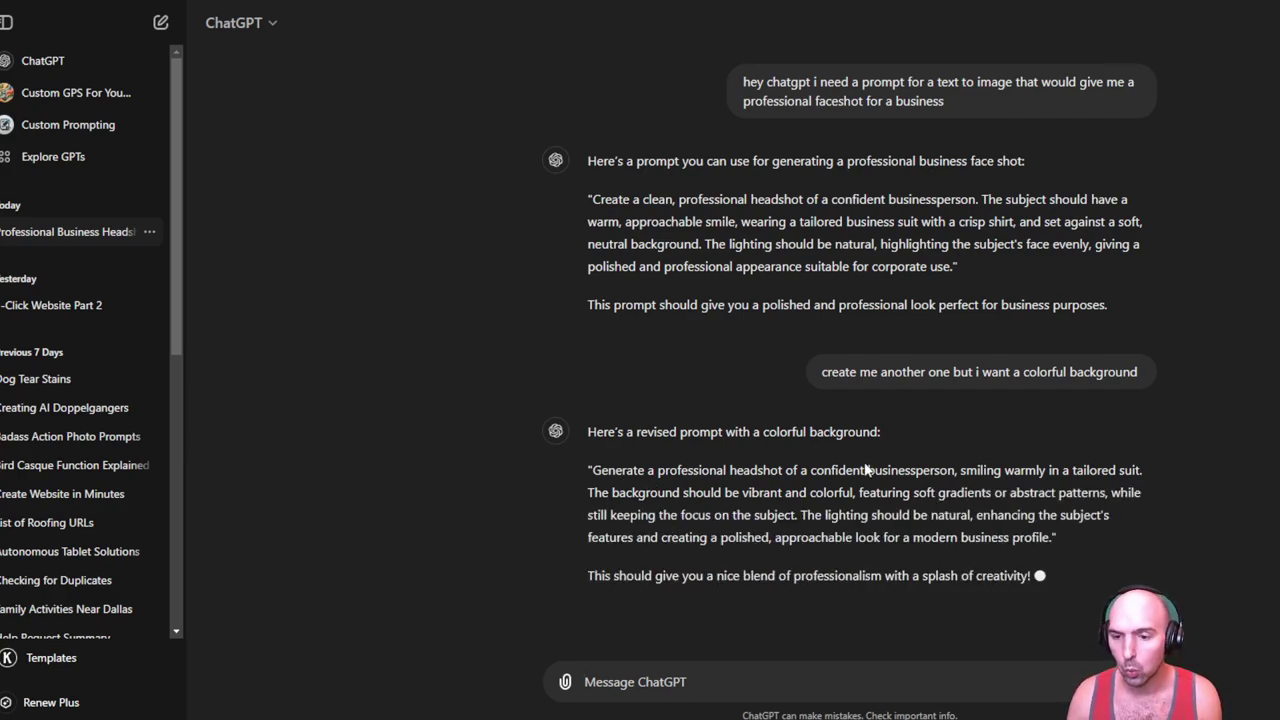
Copy the revised colorful-background prompt into the FLUX.1 [dev] with LoRAs prompt after the trigger name, and highlight that name
left_click_drag(587, 451, 1048, 520)
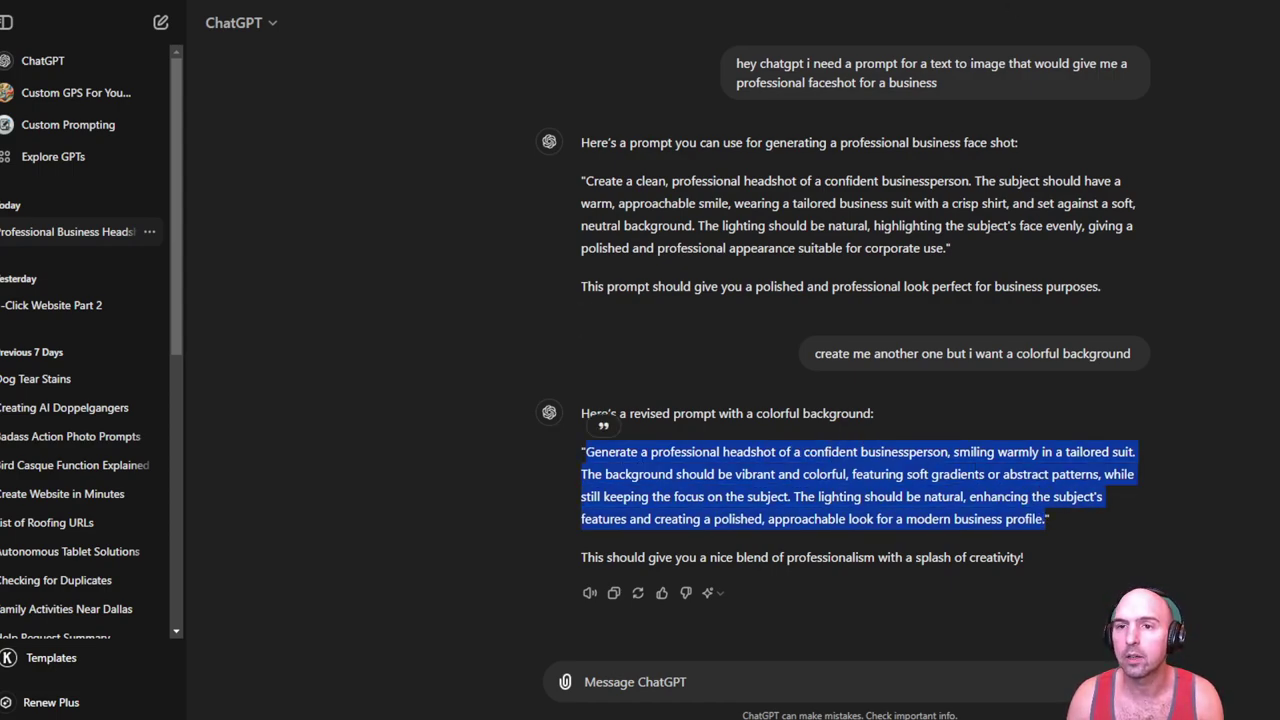
key("super+c")
key("super+Tab")
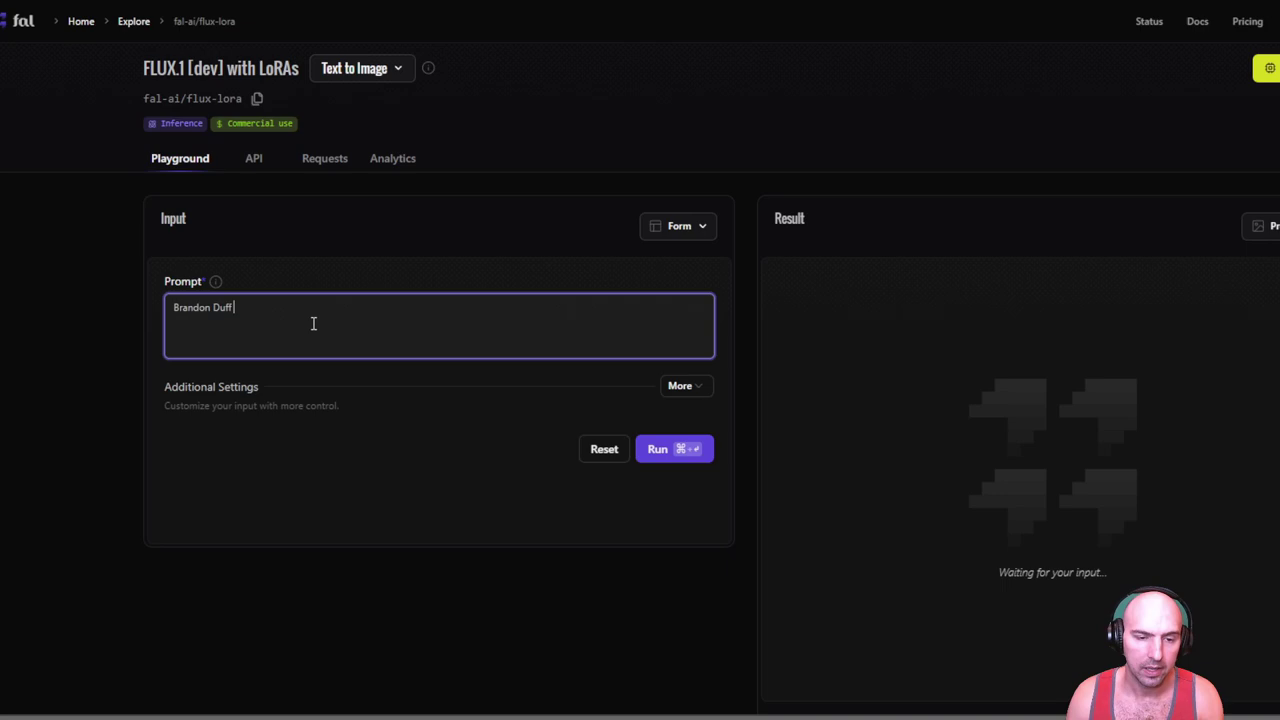
key("super+v")
left_click_drag(234, 307, 165, 300)
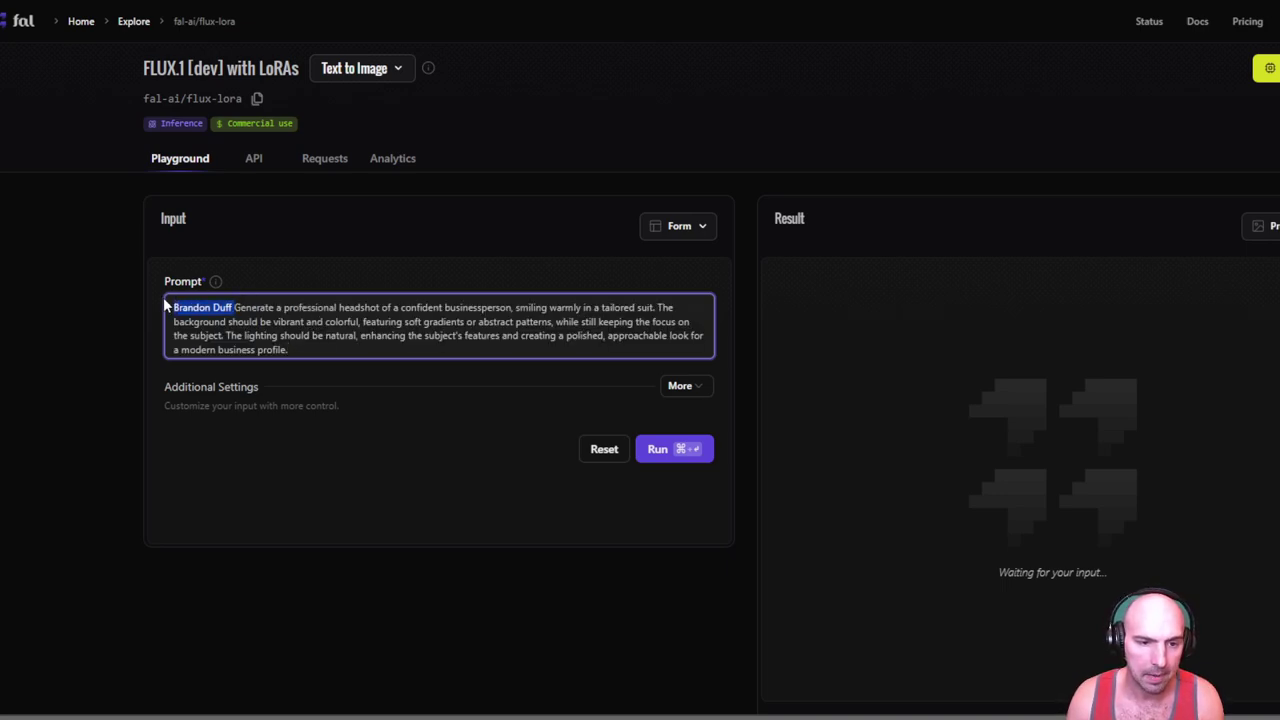
Remove the leading trigger name from the prompt and put it in place of "a confident businessperson"
key("BackSpace")
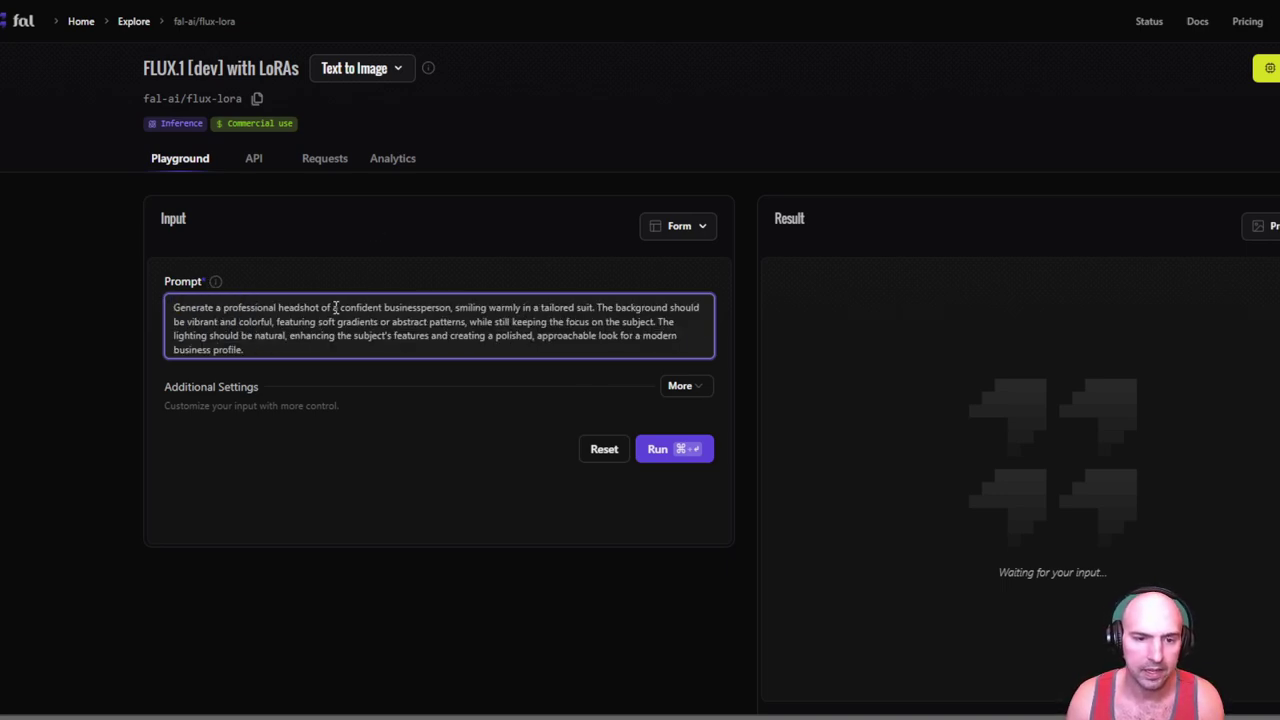
left_click_drag(333, 308, 451, 303)
key("ctrl+v")
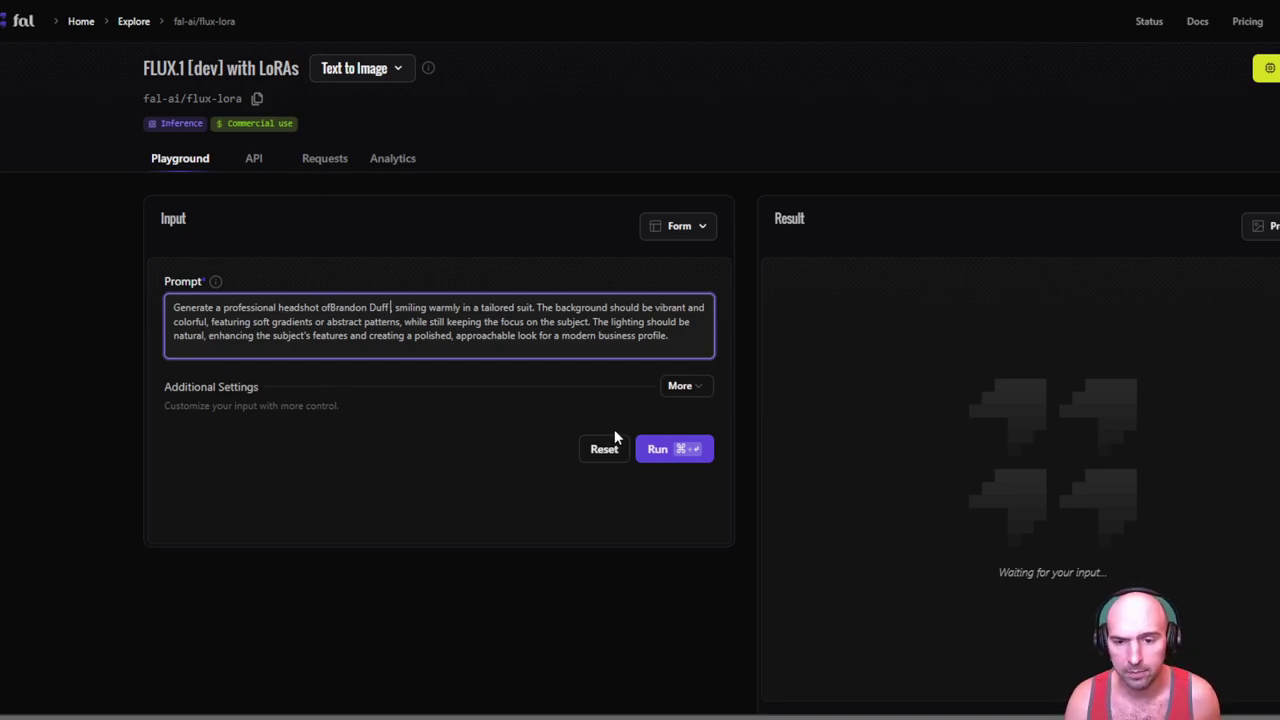
Expand the additional settings and review the image size options, inference steps, seed, LoRA path and scale, guidance scale and output format
left_click(686, 388)
scroll(415, 452, "down", 5)
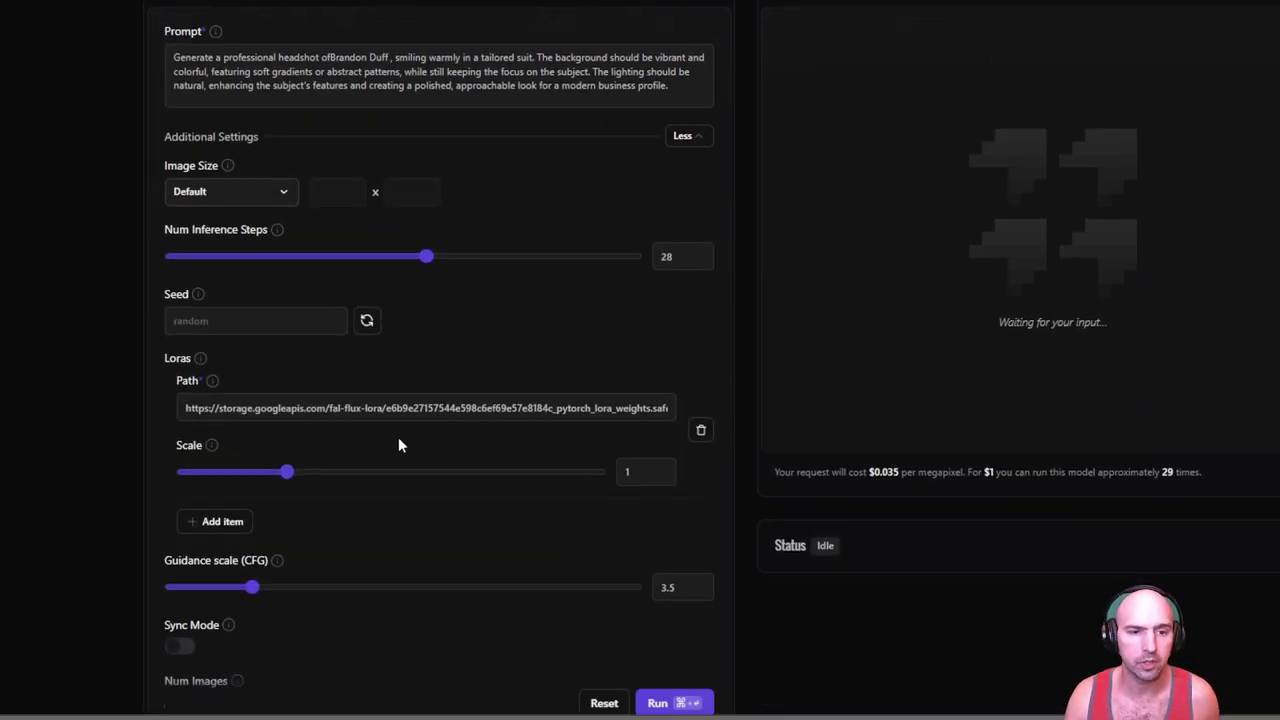
scroll(398, 443, "up", 2)
left_click(284, 122)
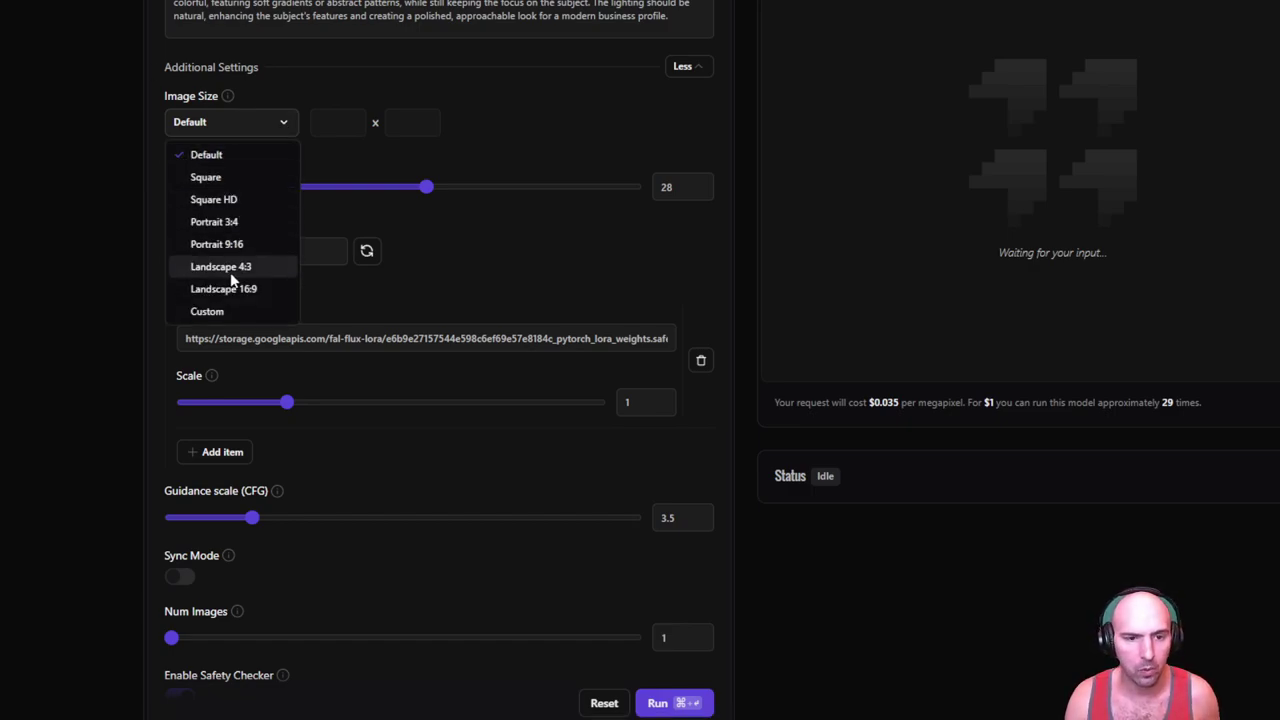
left_click(451, 128)
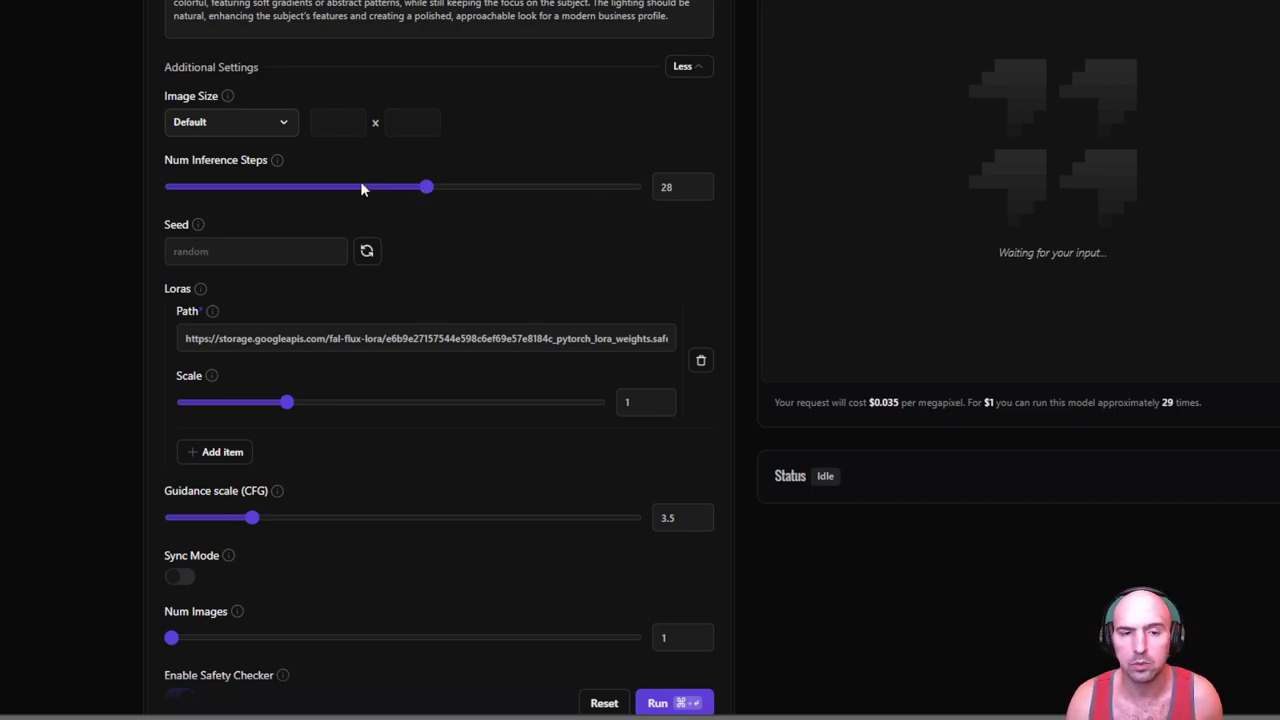
mouse_move(278, 165)
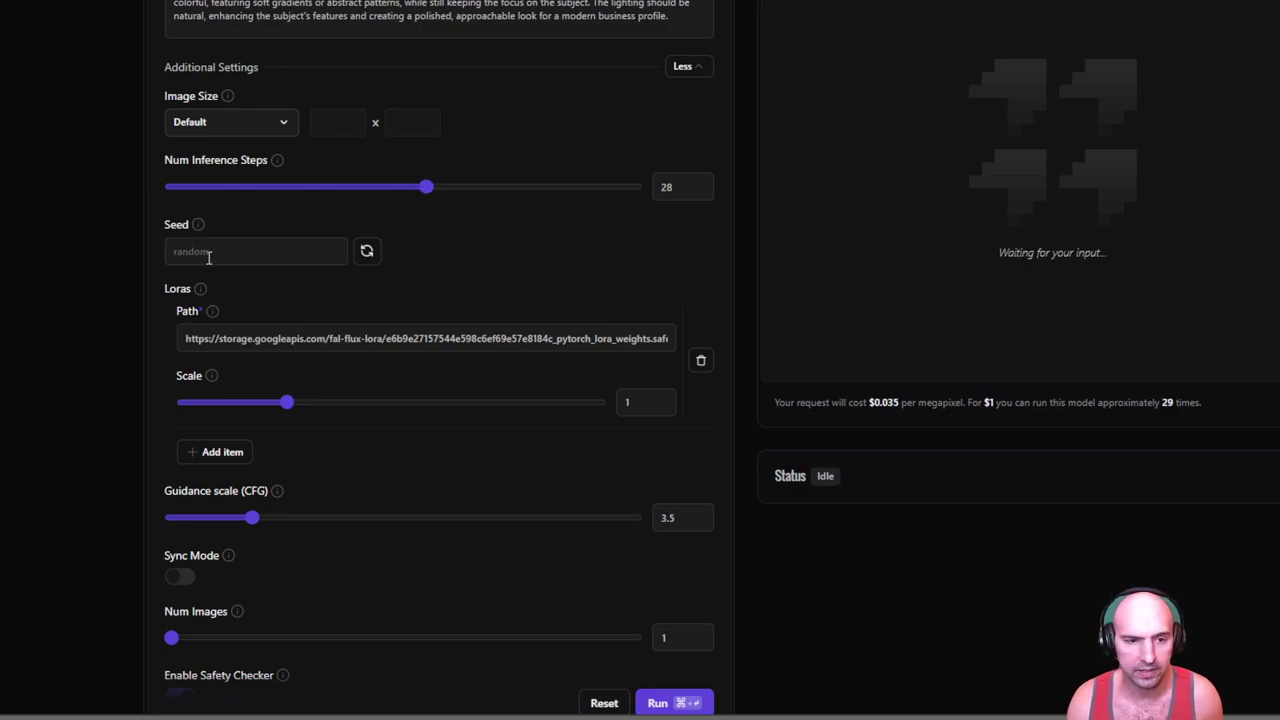
scroll(440, 434, "down", 3)
scroll(328, 420, "down", 3)
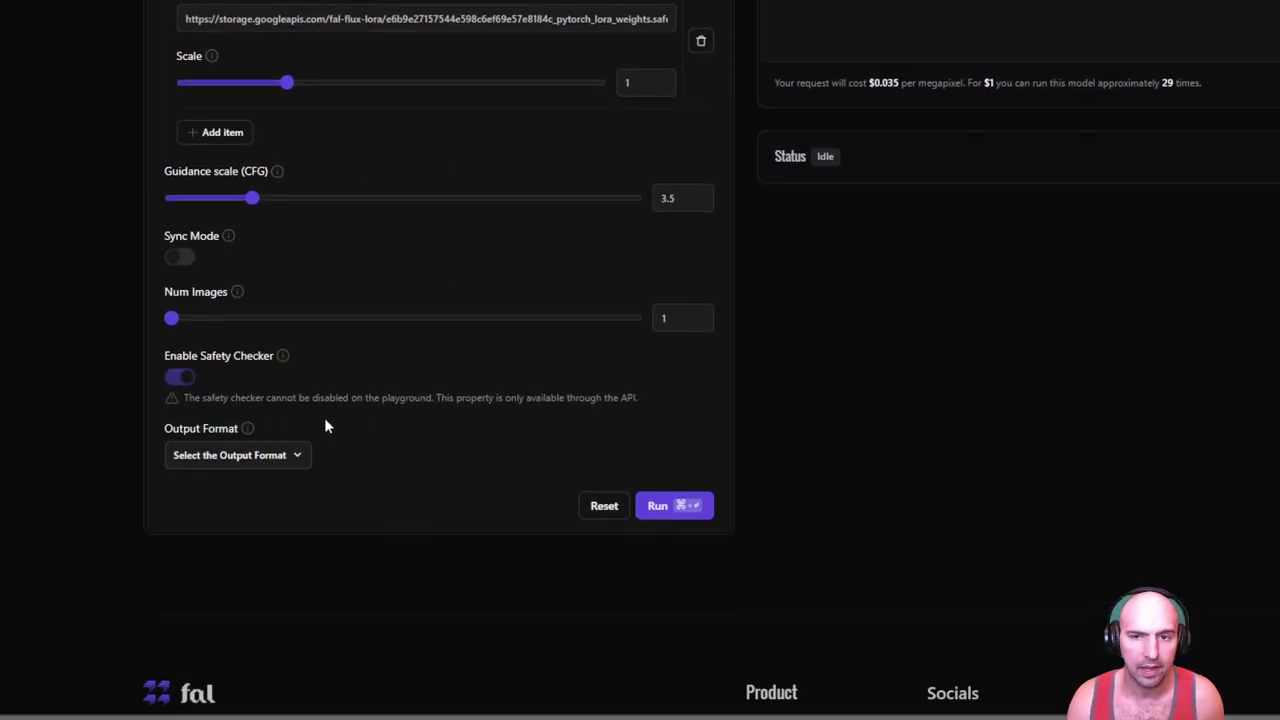
scroll(330, 380, "up", 2)
mouse_move(211, 140)
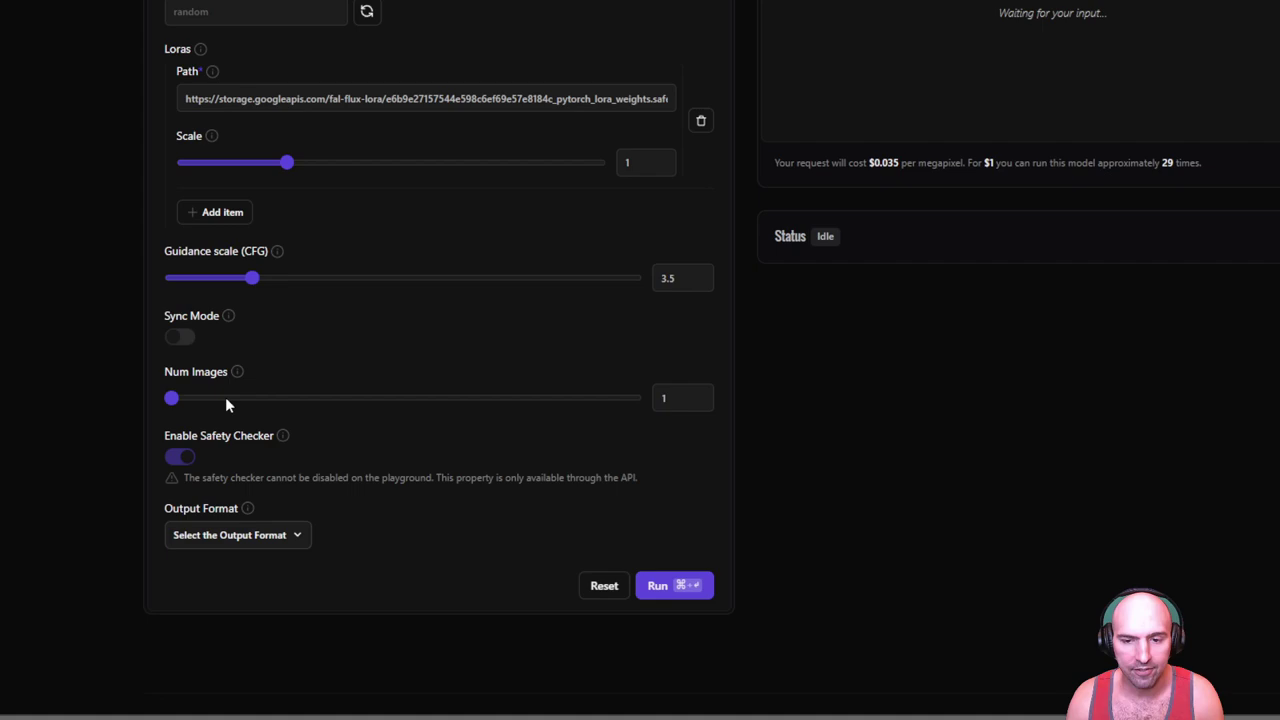
Set the number of images to 4 and run the colorful-background headshot generation
left_click(690, 399)
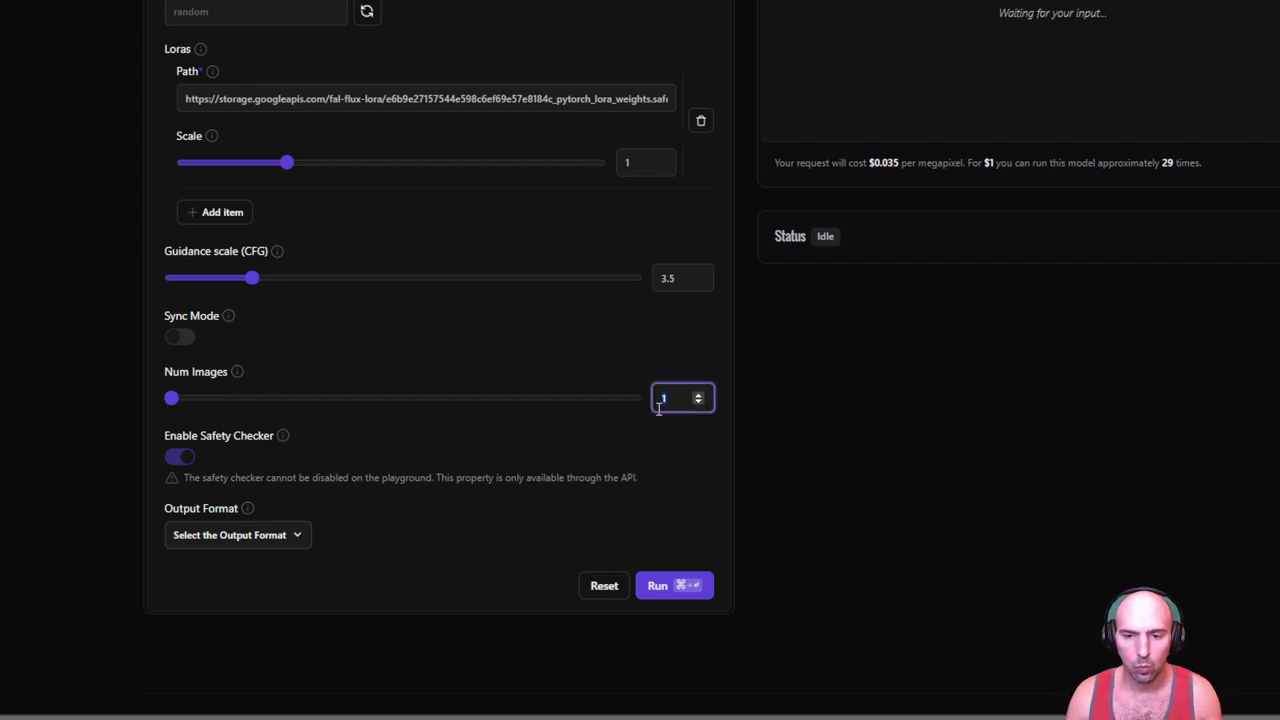
type("2")
scroll(663, 400, "up", 2)
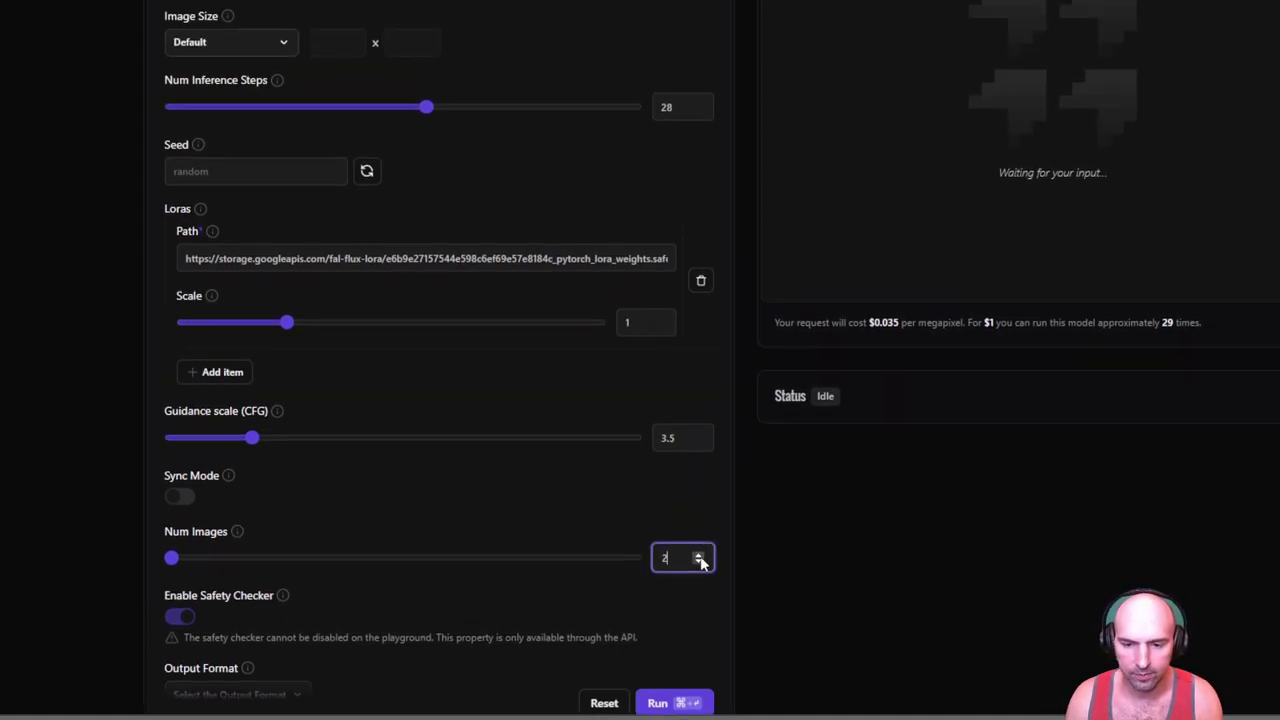
left_click(699, 555)
left_click(699, 555)
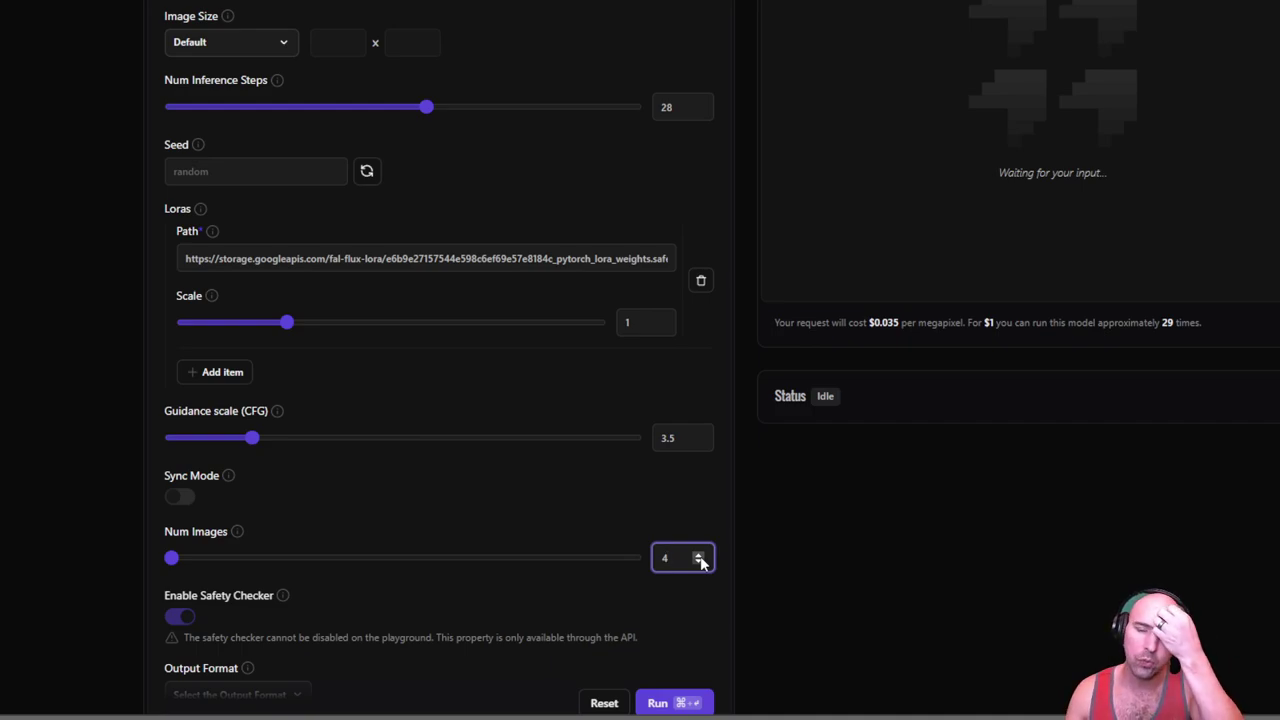
scroll(626, 577, "down", 2)
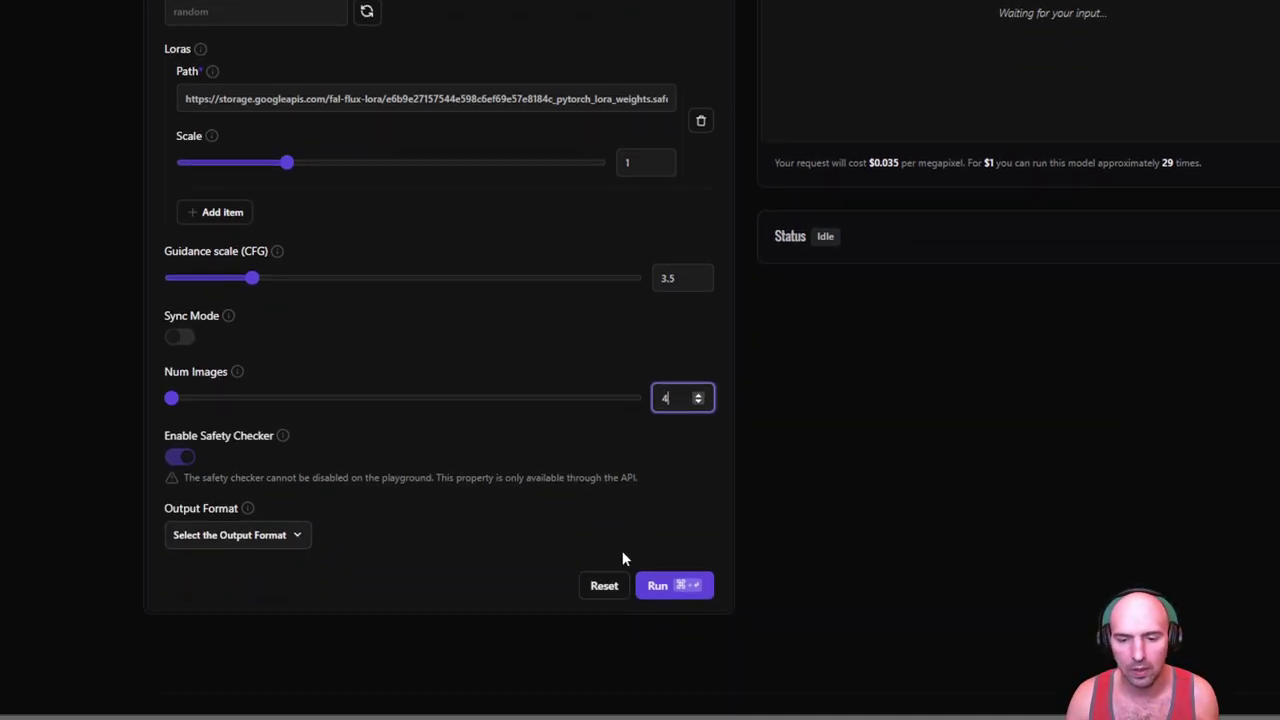
scroll(600, 503, "up", 7)
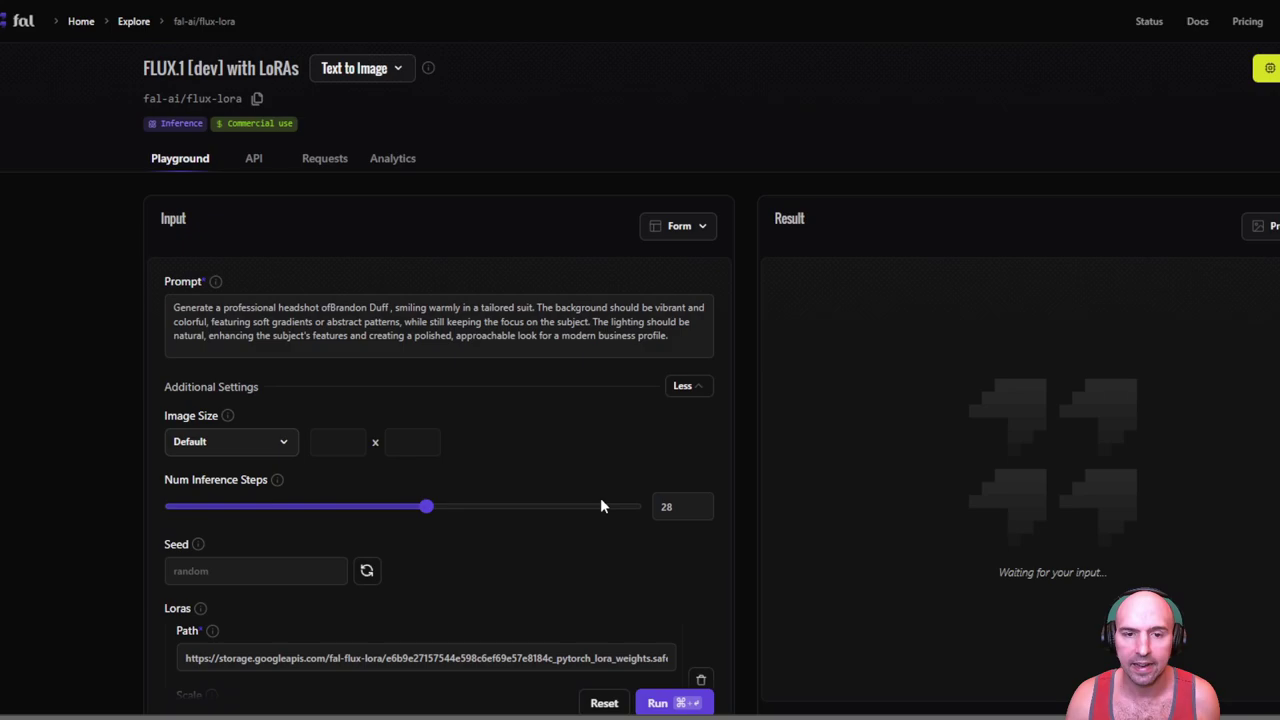
scroll(600, 506, "down", 7)
left_click(663, 588)
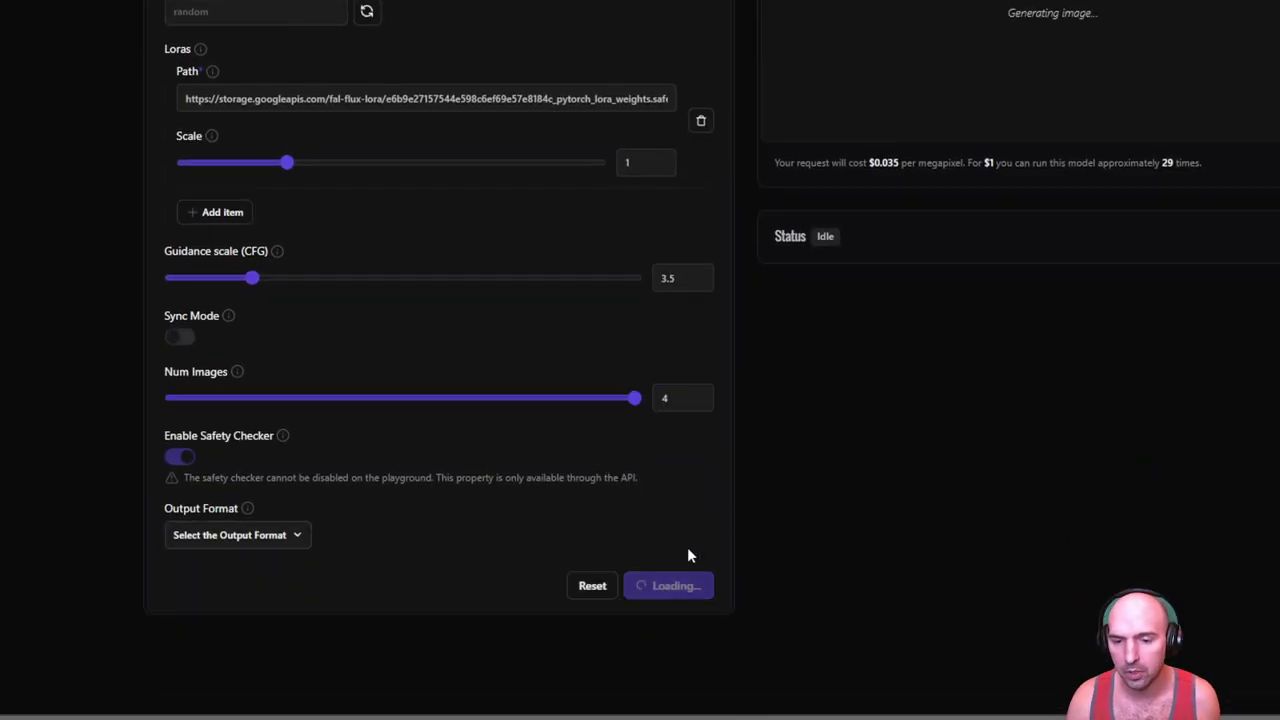
scroll(873, 428, "up", 5)
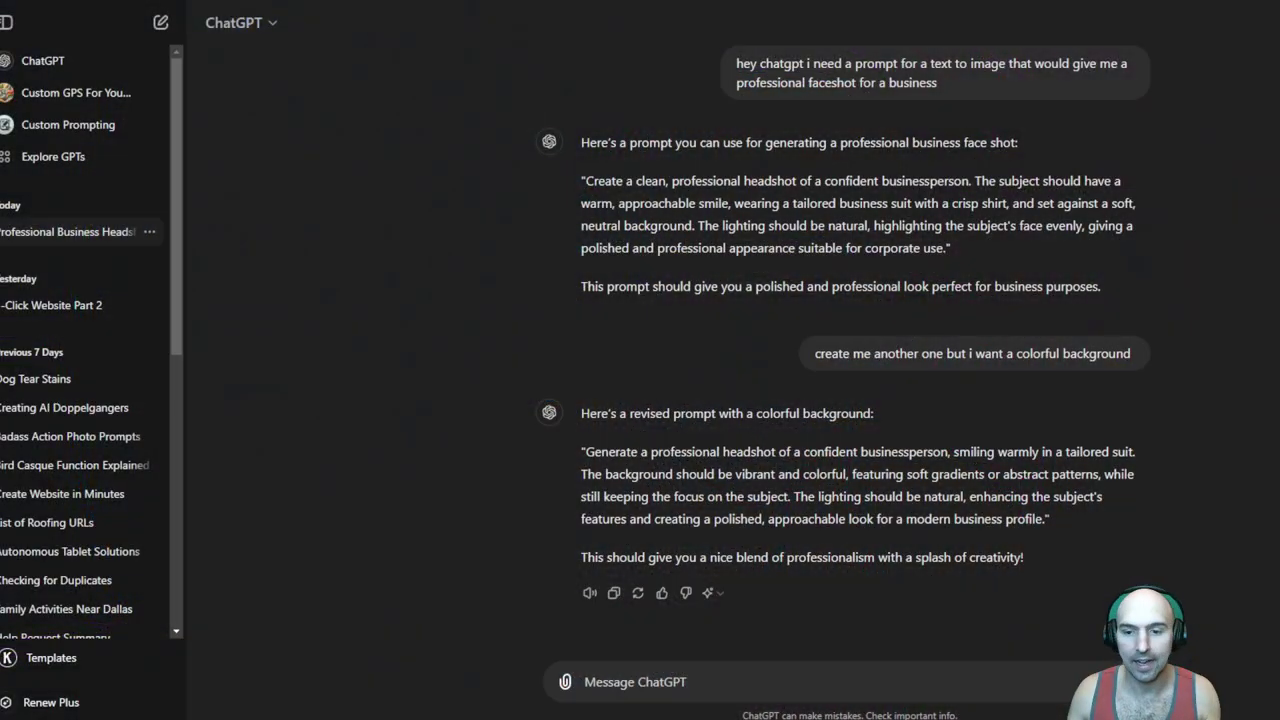
Ask ChatGPT "give me more presenting infront of people for a prompt." and copy the presentation prompt it writes
type("give me more presenting infront of people for a prompt.")
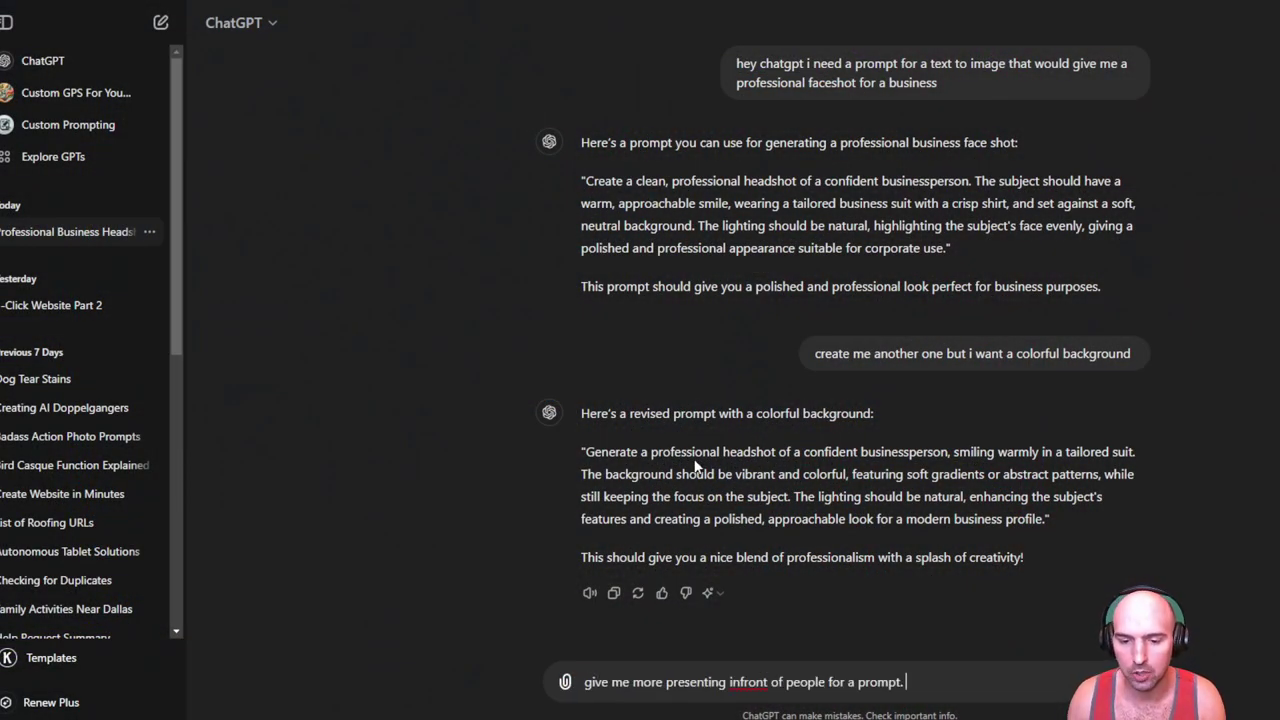
key("Return")
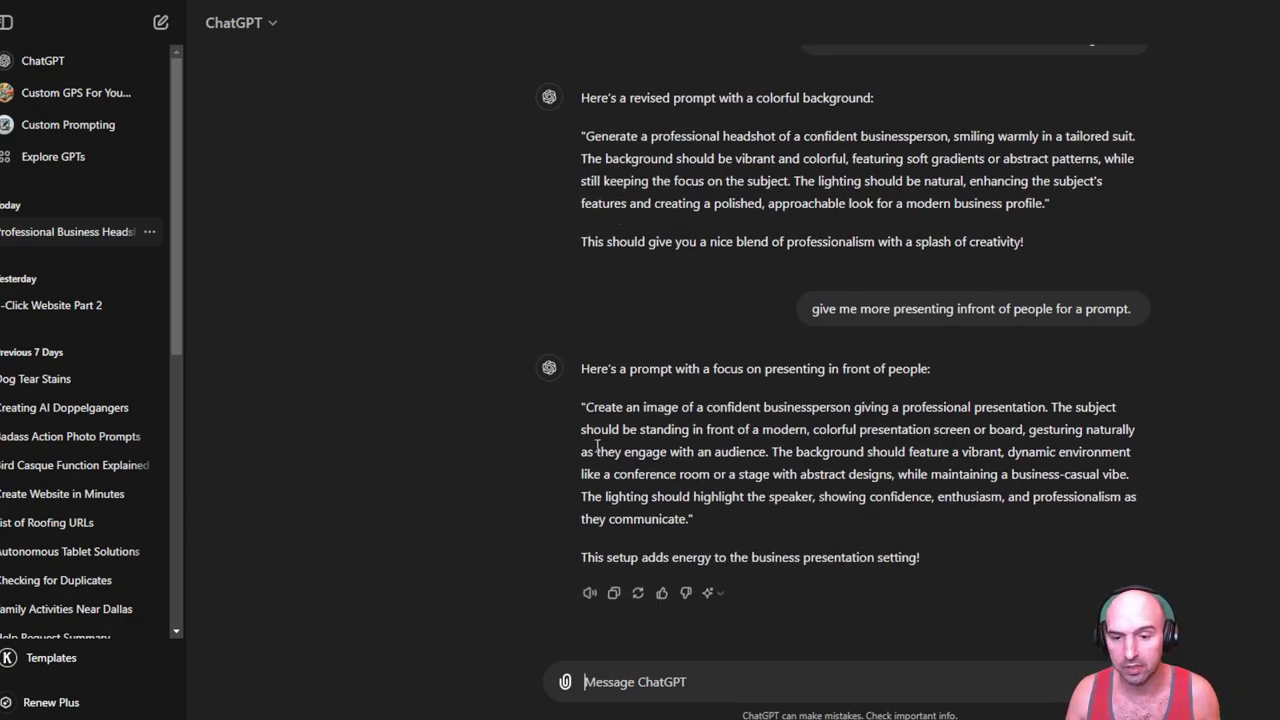
left_click_drag(588, 408, 748, 466)
left_click_drag(760, 476, 768, 497)
left_click(605, 400)
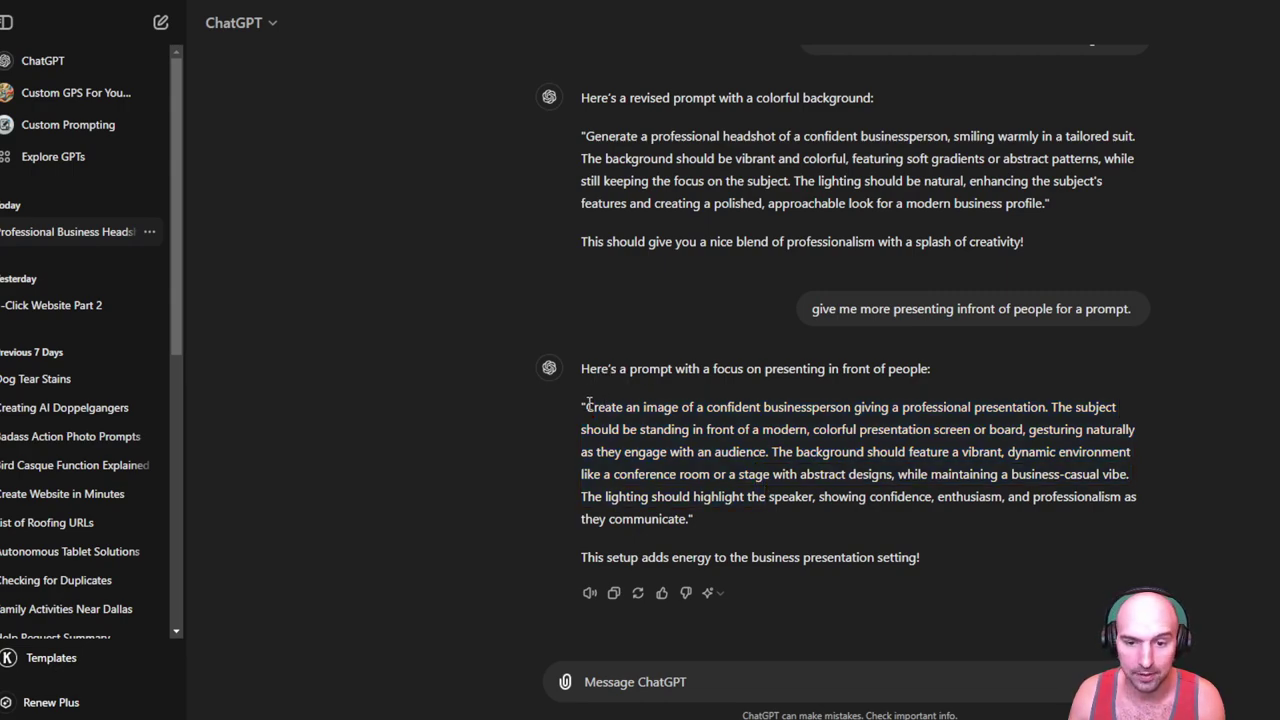
left_click_drag(588, 405, 694, 519)
key("ctrl+c")
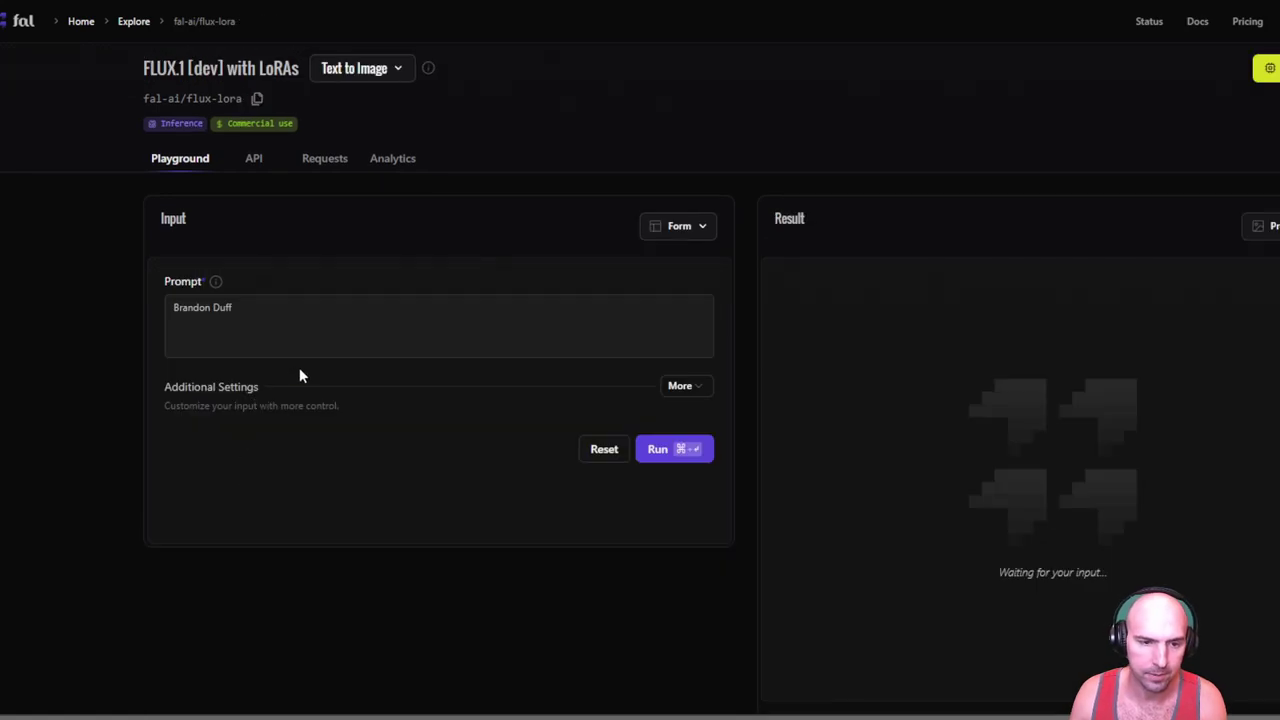
Paste the presentation prompt into the other FLUX.1 [dev] with LoRAs playground and move the trigger name to replace "a confident businessperson"
left_click(260, 340)
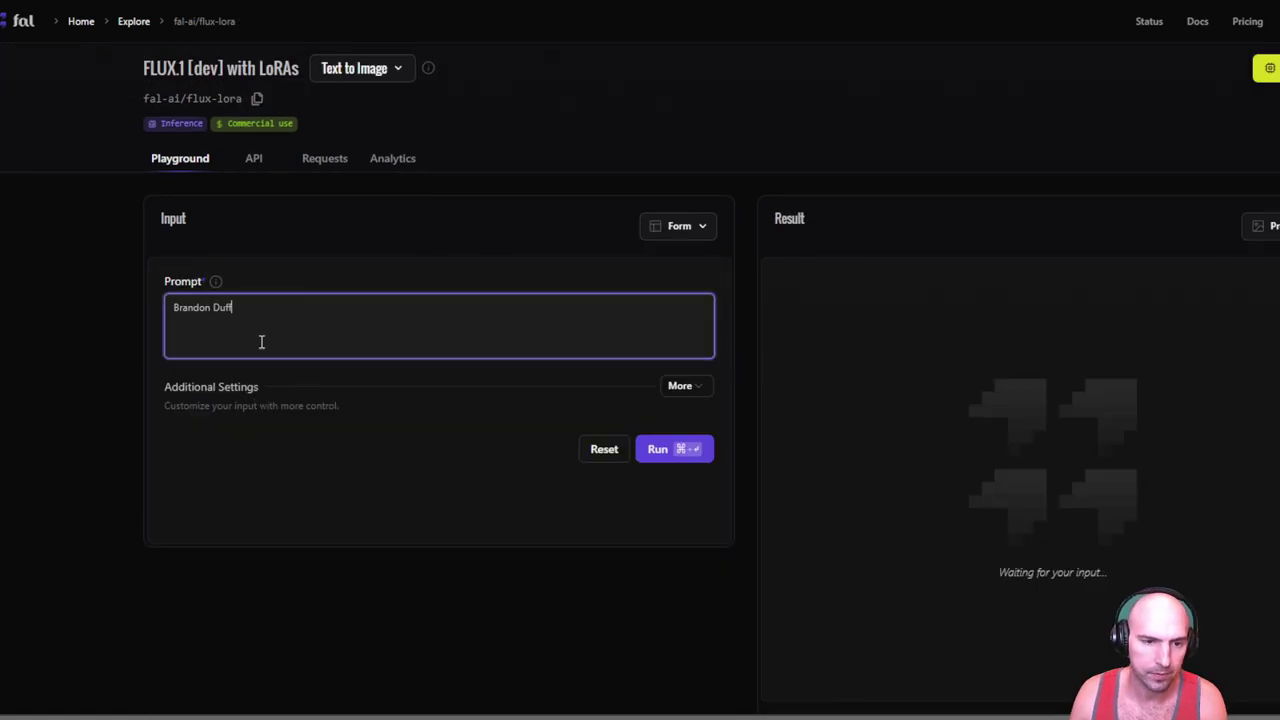
key("ctrl+v")
scroll(240, 307, "up", 1)
left_click_drag(236, 305, 170, 305)
key("super+c")
key("BackSpace")
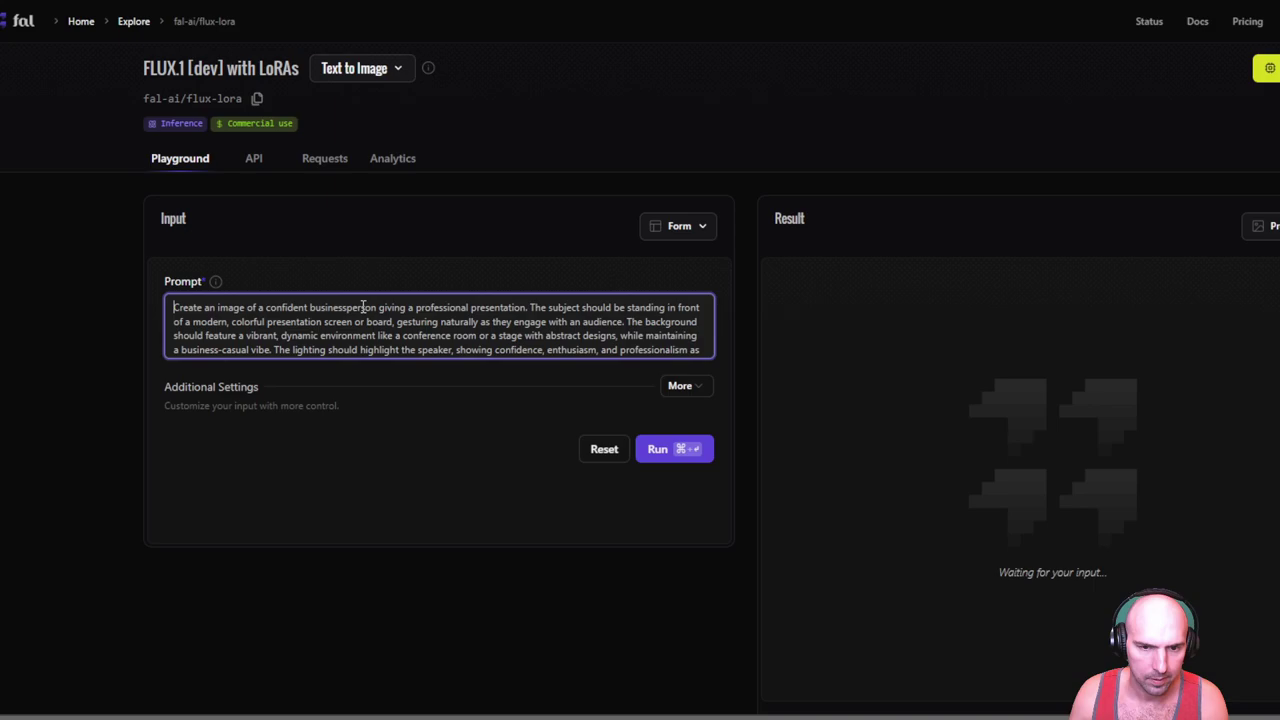
left_click_drag(377, 308, 260, 307)
key("super+v")
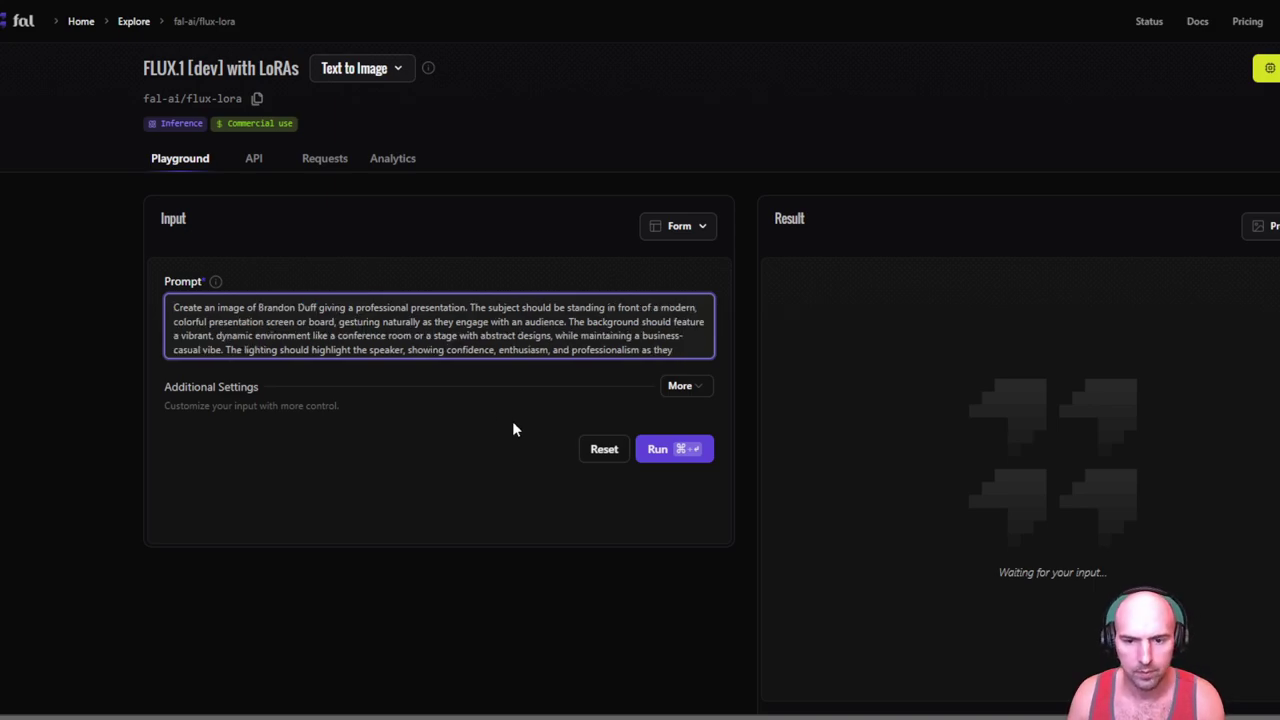
Expand the additional settings, set the number of images to 4 and run the presentation image generation
left_click(676, 394)
scroll(533, 478, "down", 5)
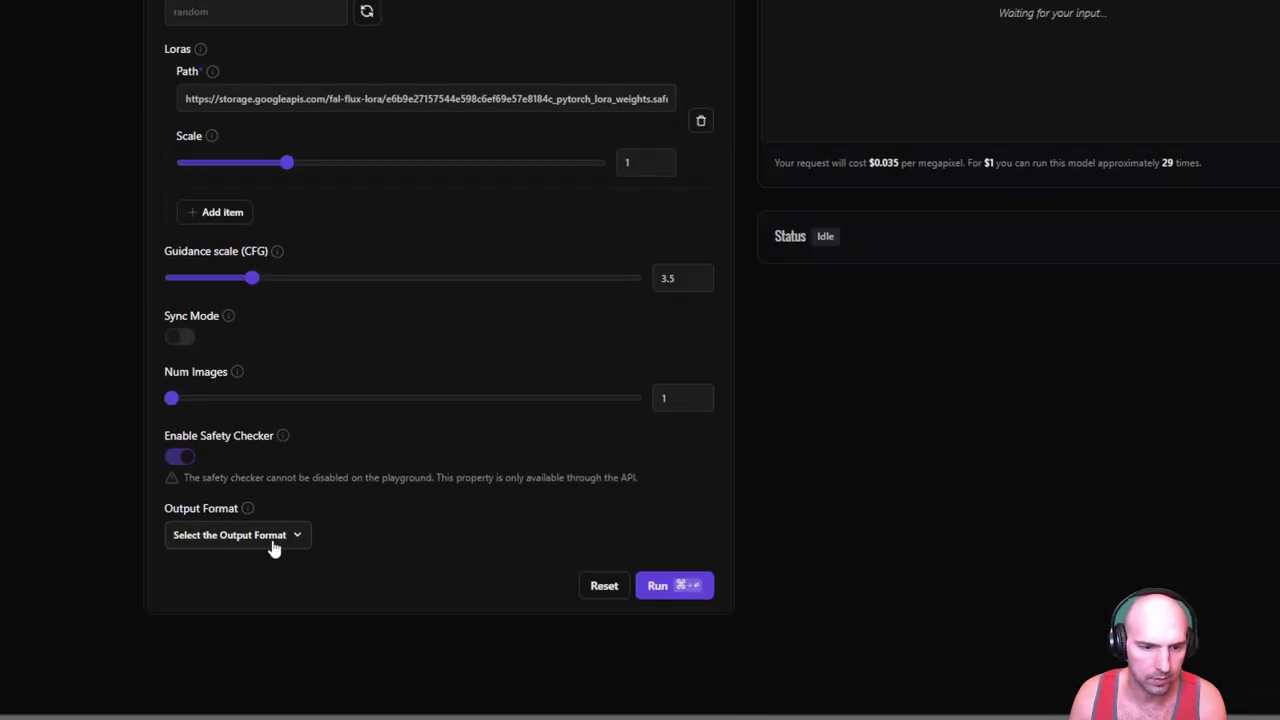
scroll(307, 520, "up", 2)
left_click(674, 559)
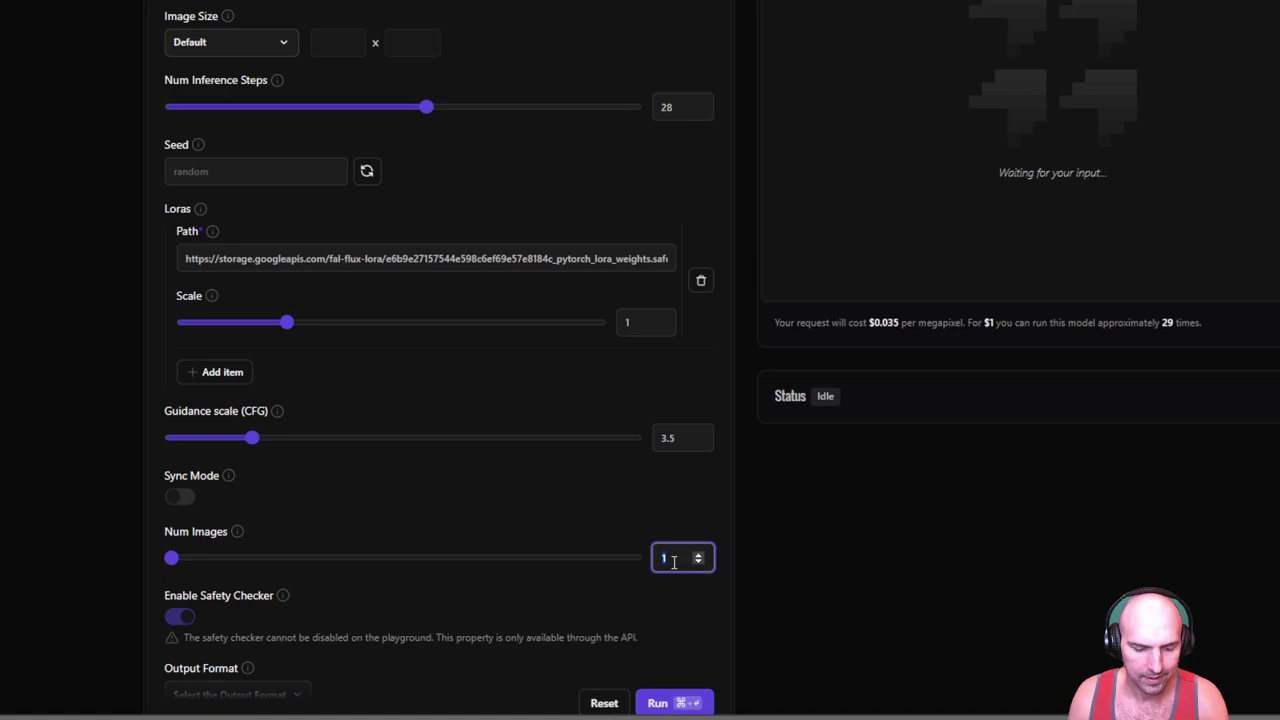
type("4")
scroll(680, 608, "down", 2)
left_click(673, 589)
scroll(1167, 479, "up", 3)
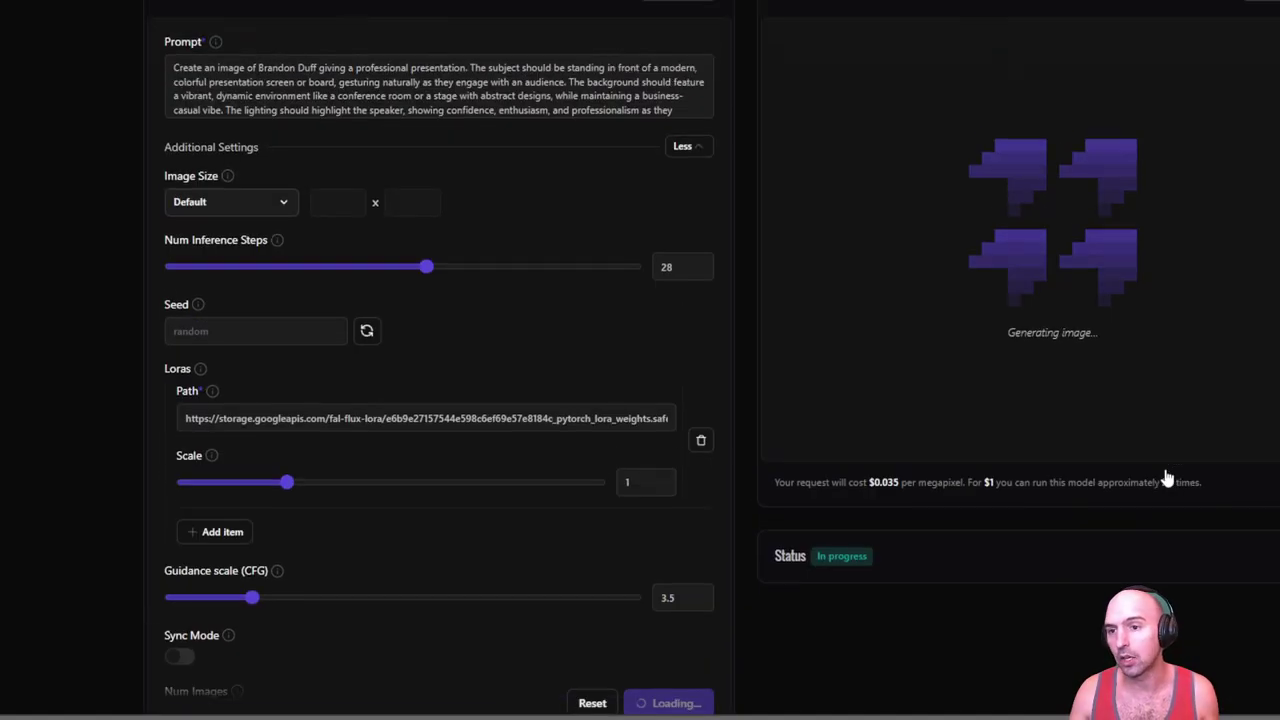
scroll(1167, 479, "up", 2)
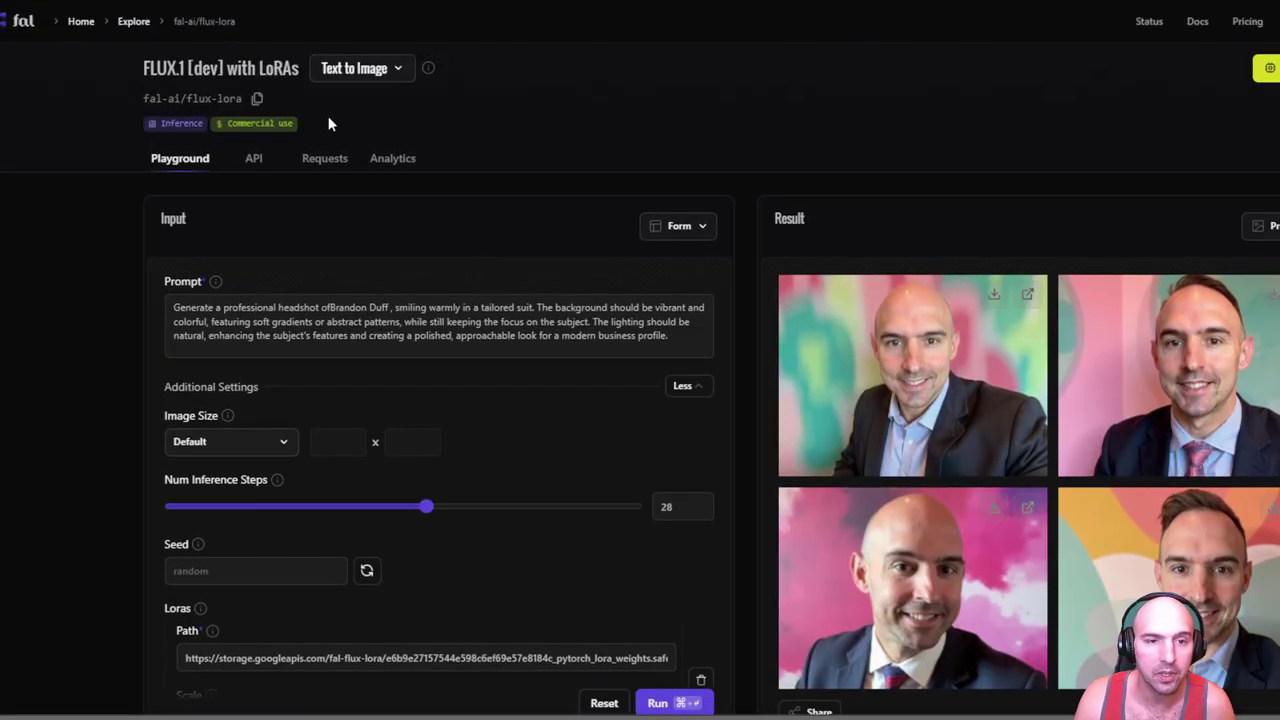
Go to fal's model gallery and choose Fast Training among the Flux LoRA training options
left_click(131, 21)
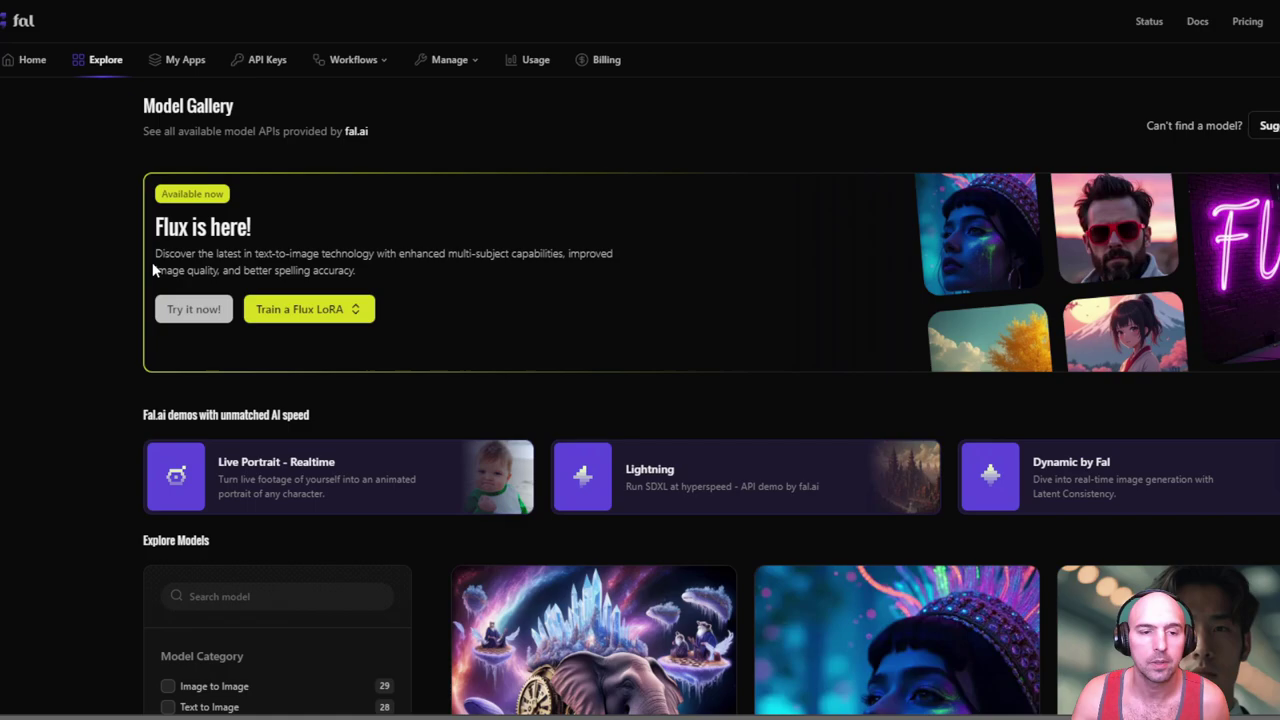
left_click(283, 312)
left_click(298, 343)
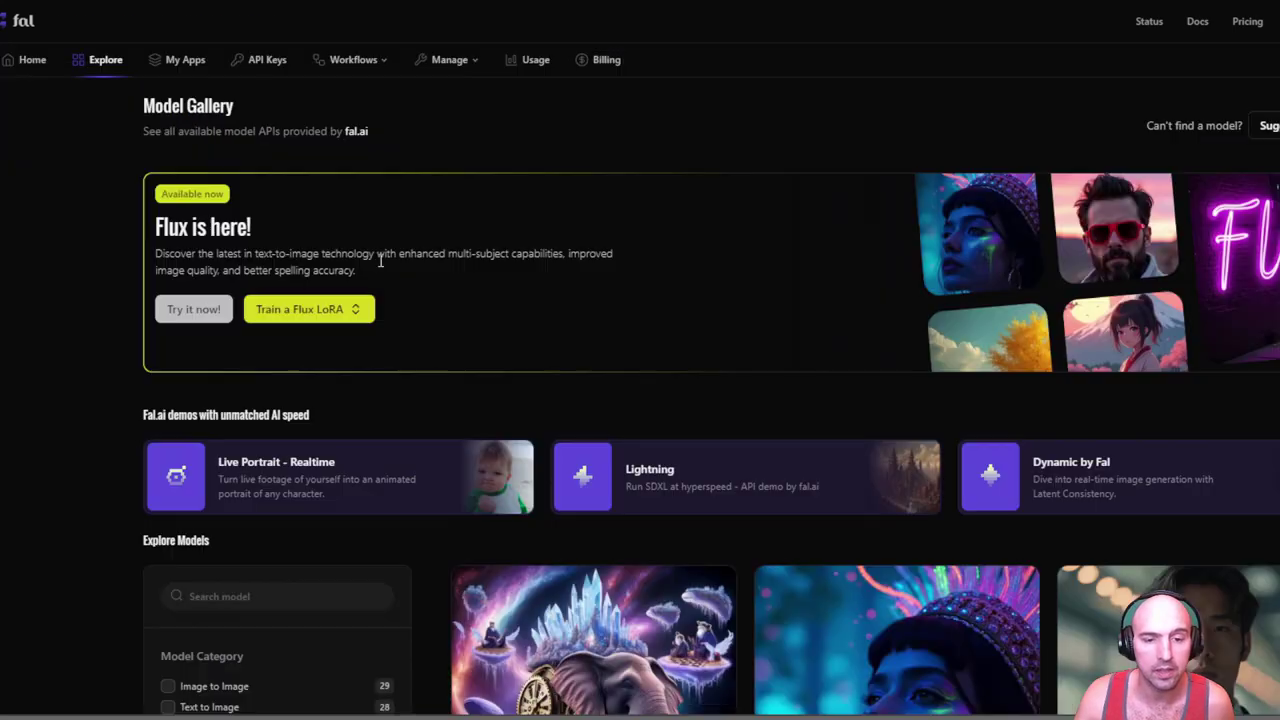
left_click(333, 309)
left_click(300, 344)
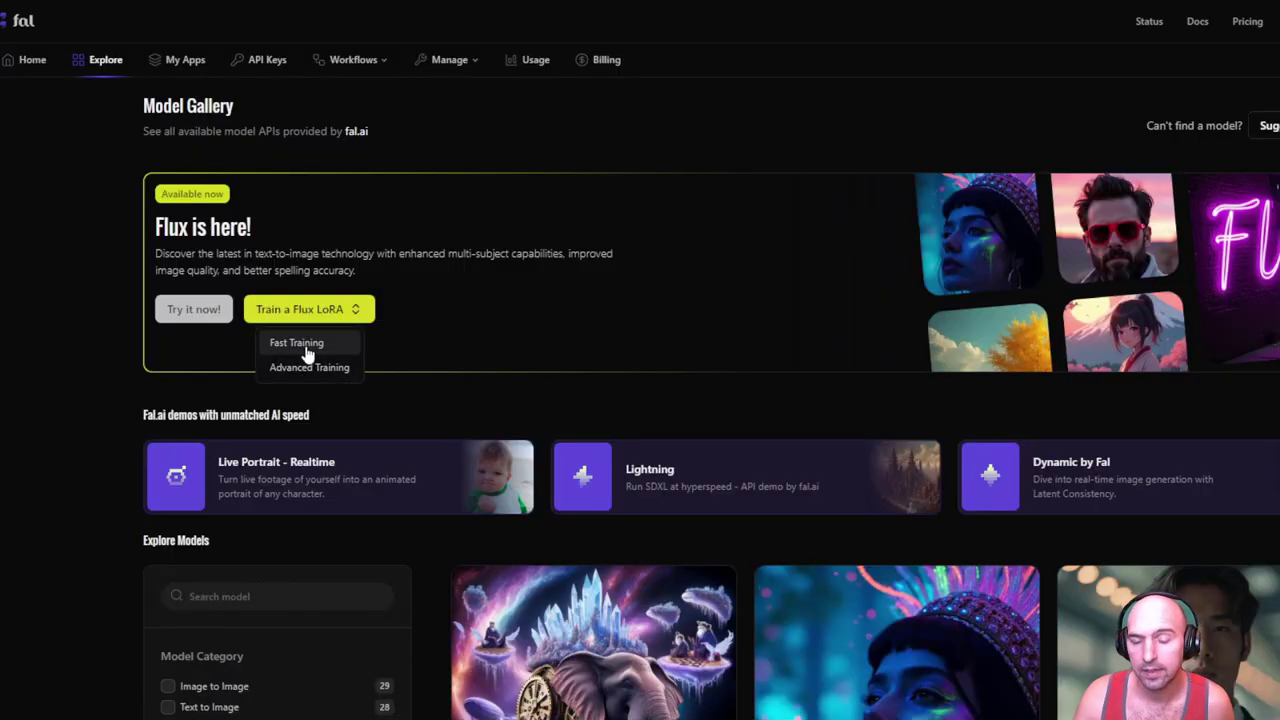